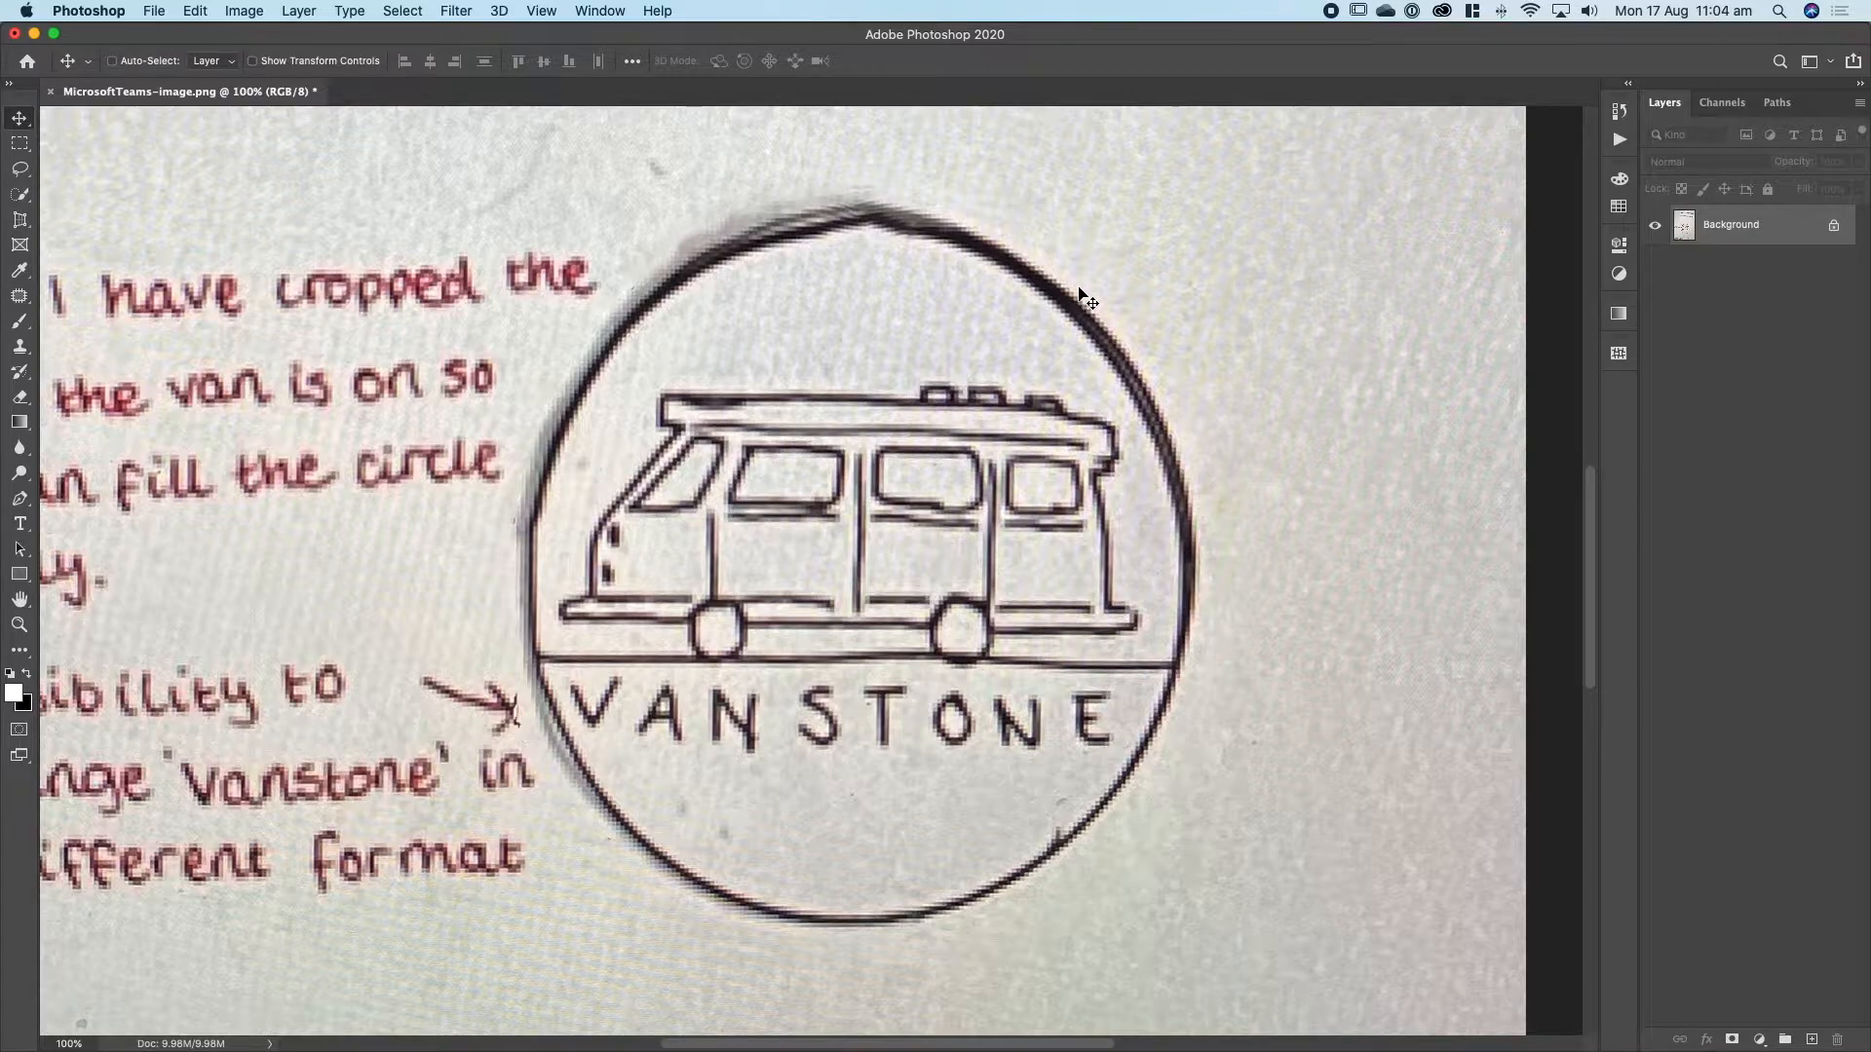
Select the circular van logo sketch with a freehand Lasso outline around it and copy it.
{"action": "left_click", "coordinate": [21, 171]}
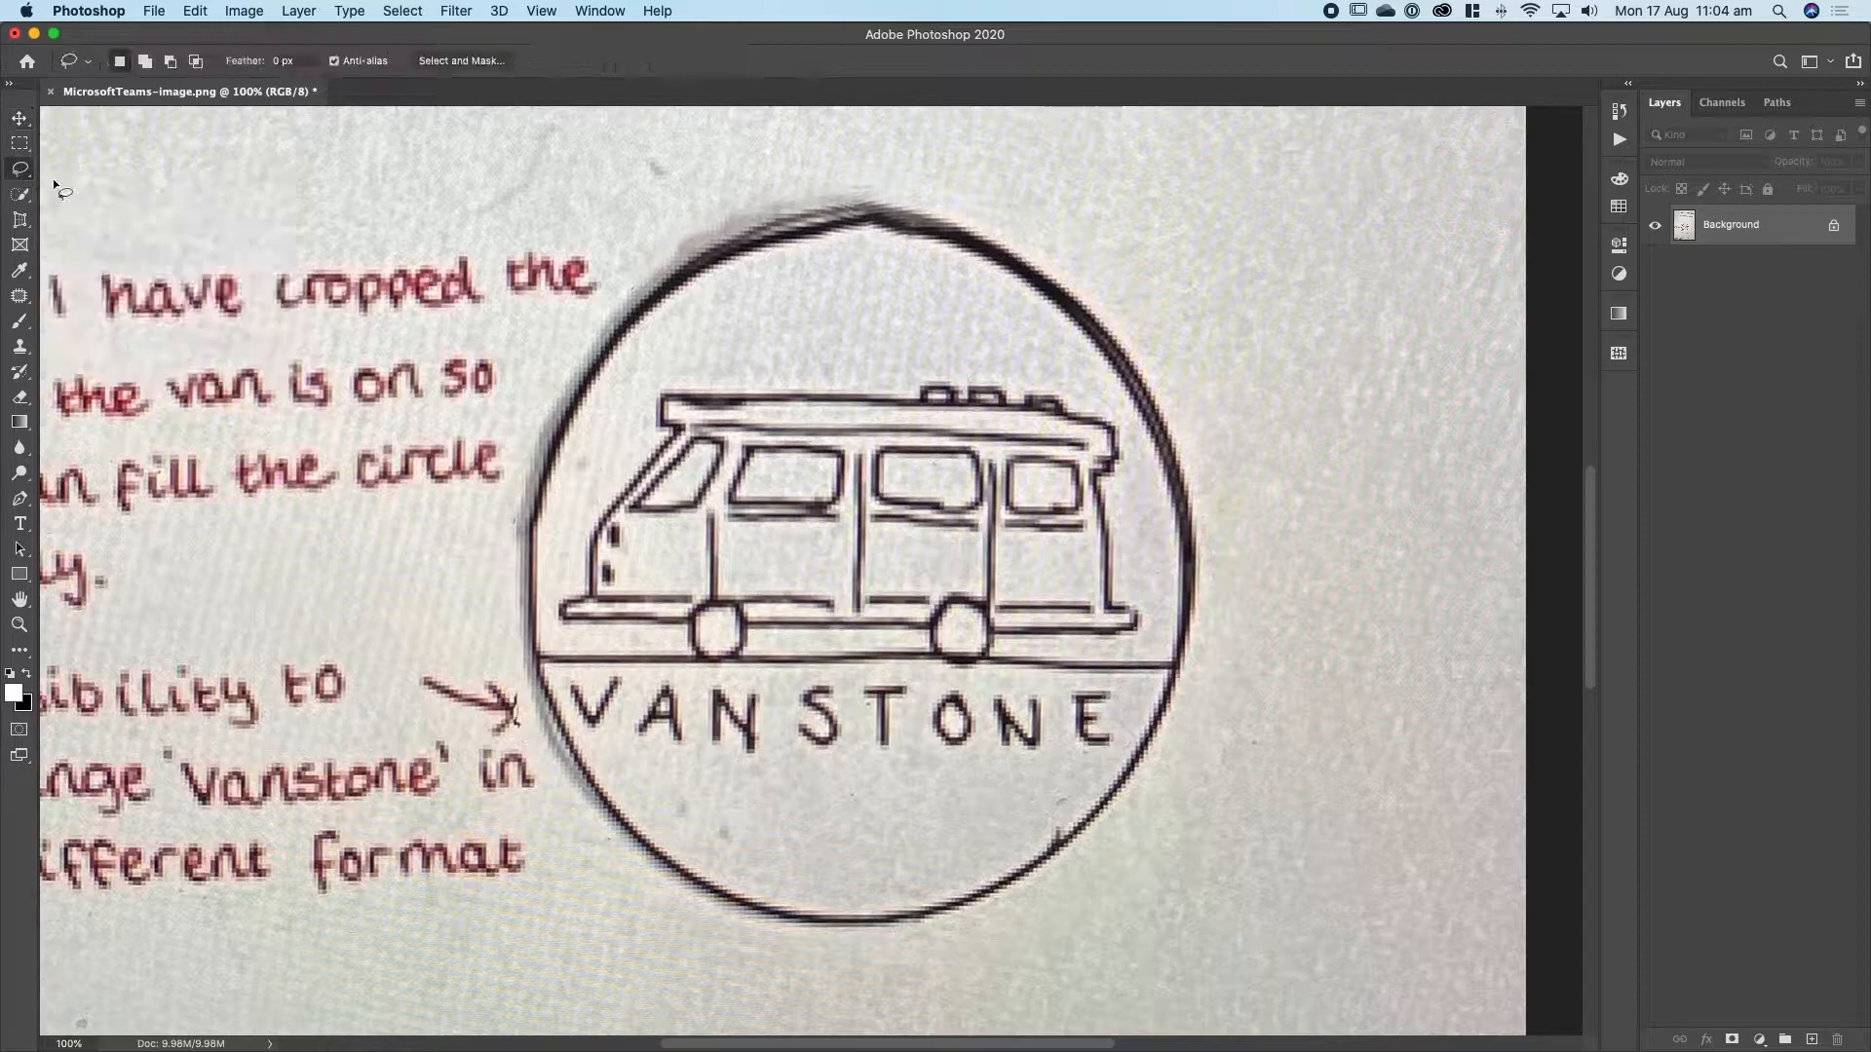
{"action": "mouse_move", "coordinate": [611, 291]}
{"action": "left_mouse_down"}
{"action": "mouse_move", "coordinate": [686, 225]}
{"action": "mouse_move", "coordinate": [833, 190]}
{"action": "mouse_move", "coordinate": [925, 188]}
{"action": "mouse_move", "coordinate": [1144, 261]}
{"action": "mouse_move", "coordinate": [1278, 421]}
{"action": "mouse_move", "coordinate": [1279, 734]}
{"action": "mouse_move", "coordinate": [1197, 895]}
{"action": "mouse_move", "coordinate": [986, 959]}
{"action": "mouse_move", "coordinate": [760, 956]}
{"action": "mouse_move", "coordinate": [688, 912]}
{"action": "mouse_move", "coordinate": [647, 740]}
{"action": "mouse_move", "coordinate": [643, 410]}
{"action": "mouse_move", "coordinate": [615, 293]}
{"action": "mouse_move", "coordinate": [545, 376]}
{"action": "mouse_move", "coordinate": [502, 544]}
{"action": "mouse_move", "coordinate": [518, 692]}
{"action": "mouse_move", "coordinate": [581, 842]}
{"action": "mouse_move", "coordinate": [685, 849]}
{"action": "mouse_move", "coordinate": [711, 692]}
{"action": "mouse_move", "coordinate": [708, 451]}
{"action": "mouse_move", "coordinate": [667, 335]}
{"action": "left_mouse_up"}
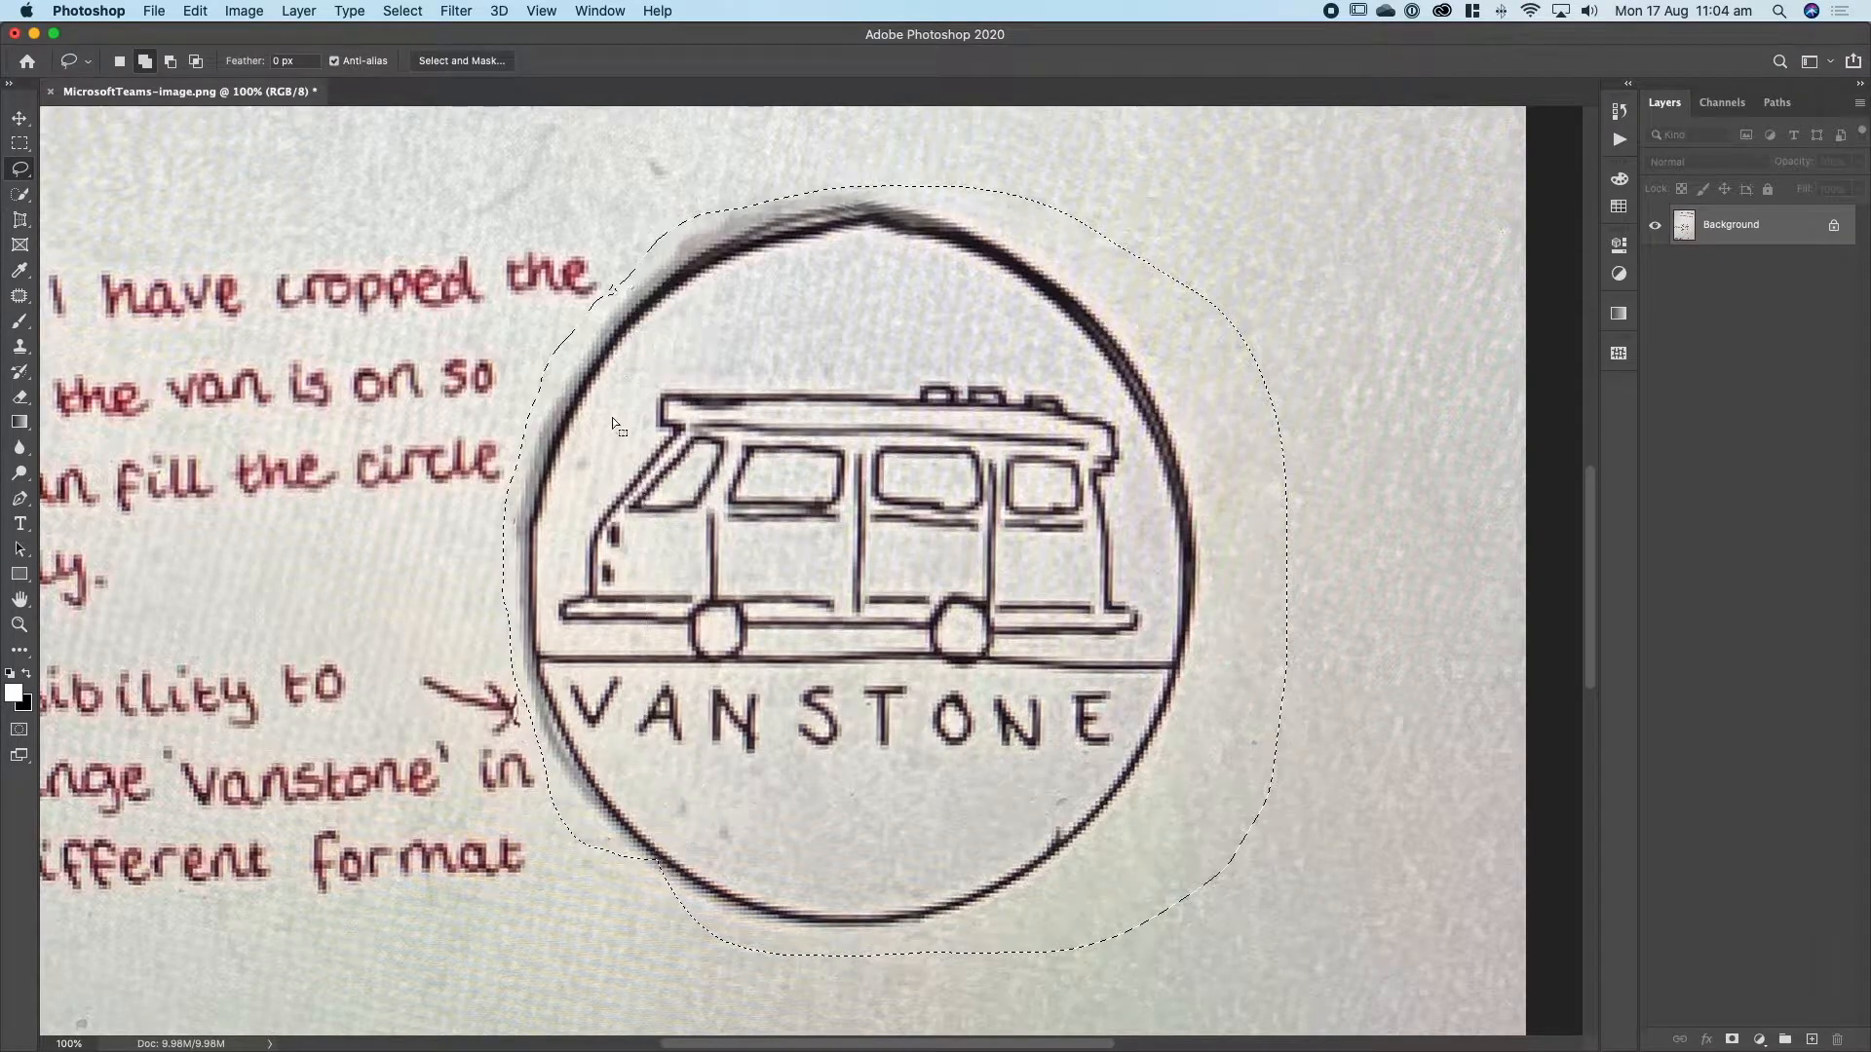
{"action": "mouse_move", "coordinate": [643, 824]}
{"action": "left_mouse_down"}
{"action": "mouse_move", "coordinate": [625, 866]}
{"action": "mouse_move", "coordinate": [692, 909]}
{"action": "mouse_move", "coordinate": [667, 828]}
{"action": "left_mouse_up"}
{"action": "left_click", "coordinate": [194, 11]}
{"action": "left_click", "coordinate": [223, 151]}
Create a new 807 x 793 px document from the clipboard preset and paste the copied logo into it.
{"action": "left_click", "coordinate": [154, 10]}
{"action": "left_click", "coordinate": [185, 34]}
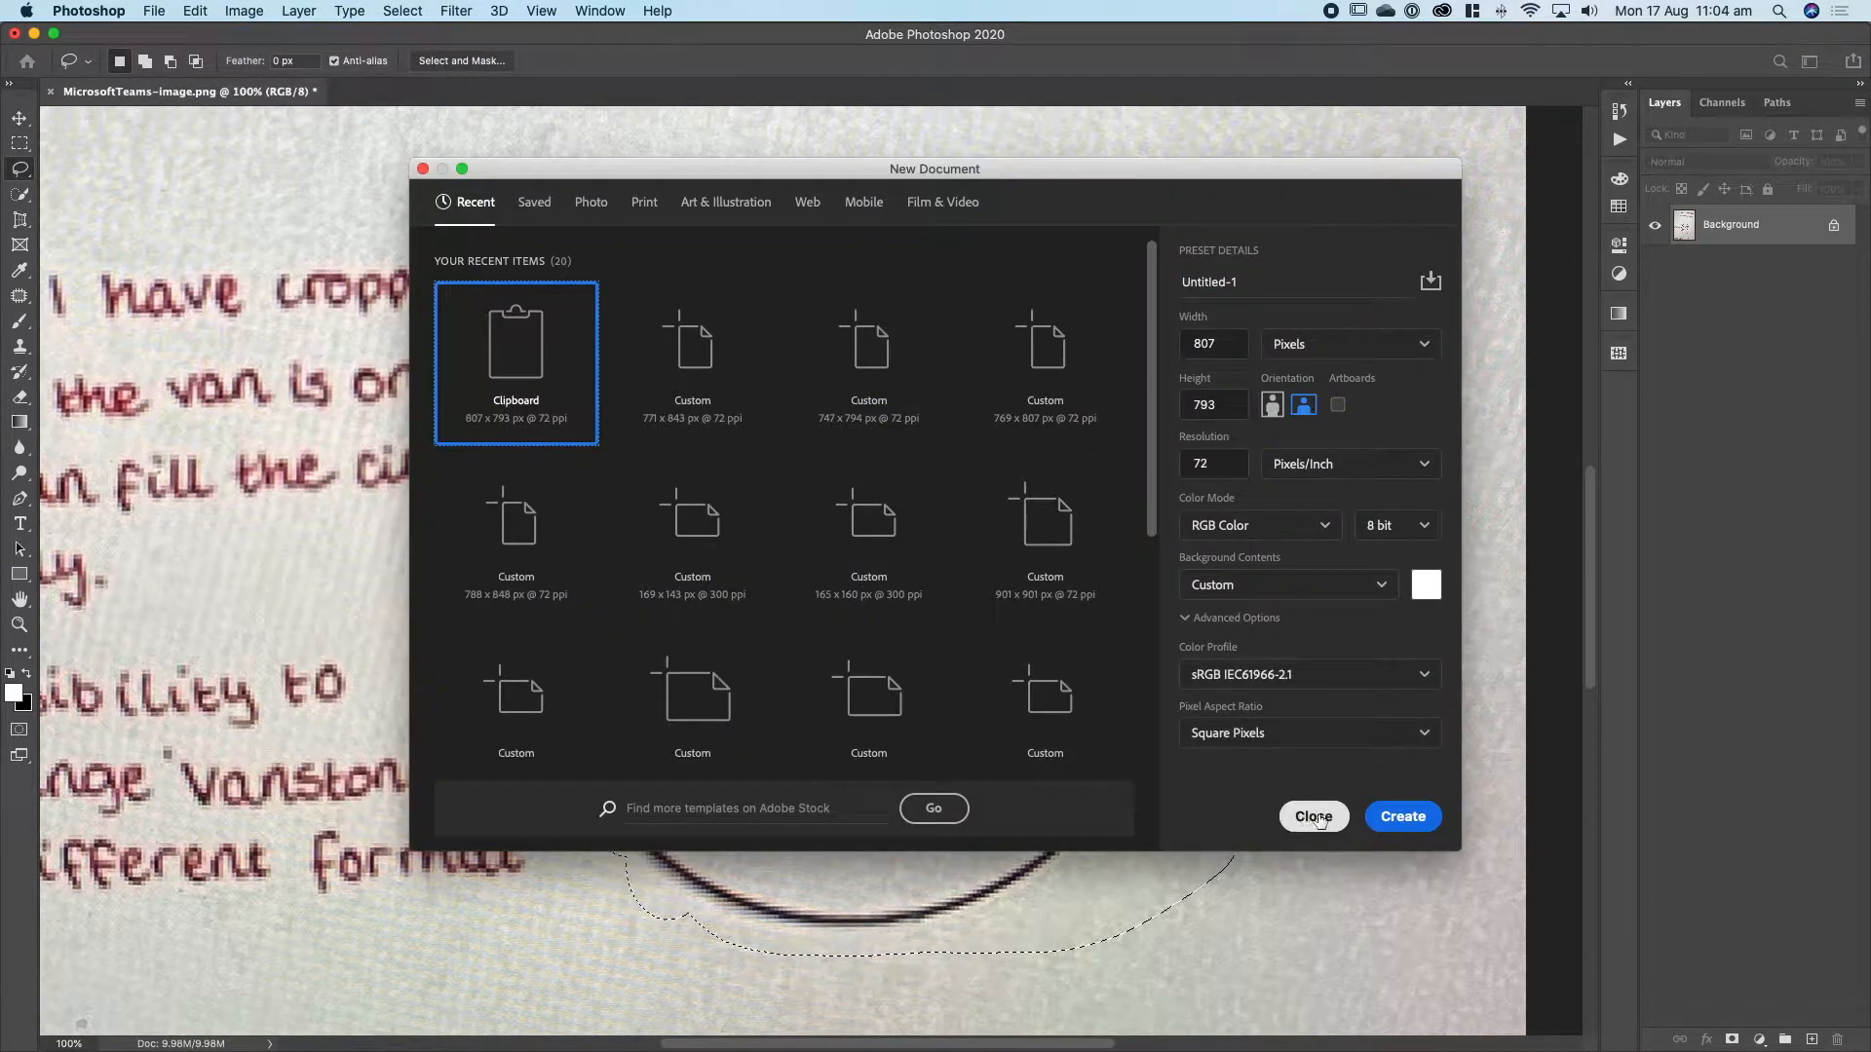
{"action": "left_click", "coordinate": [1401, 816]}
{"action": "left_click", "coordinate": [194, 11]}
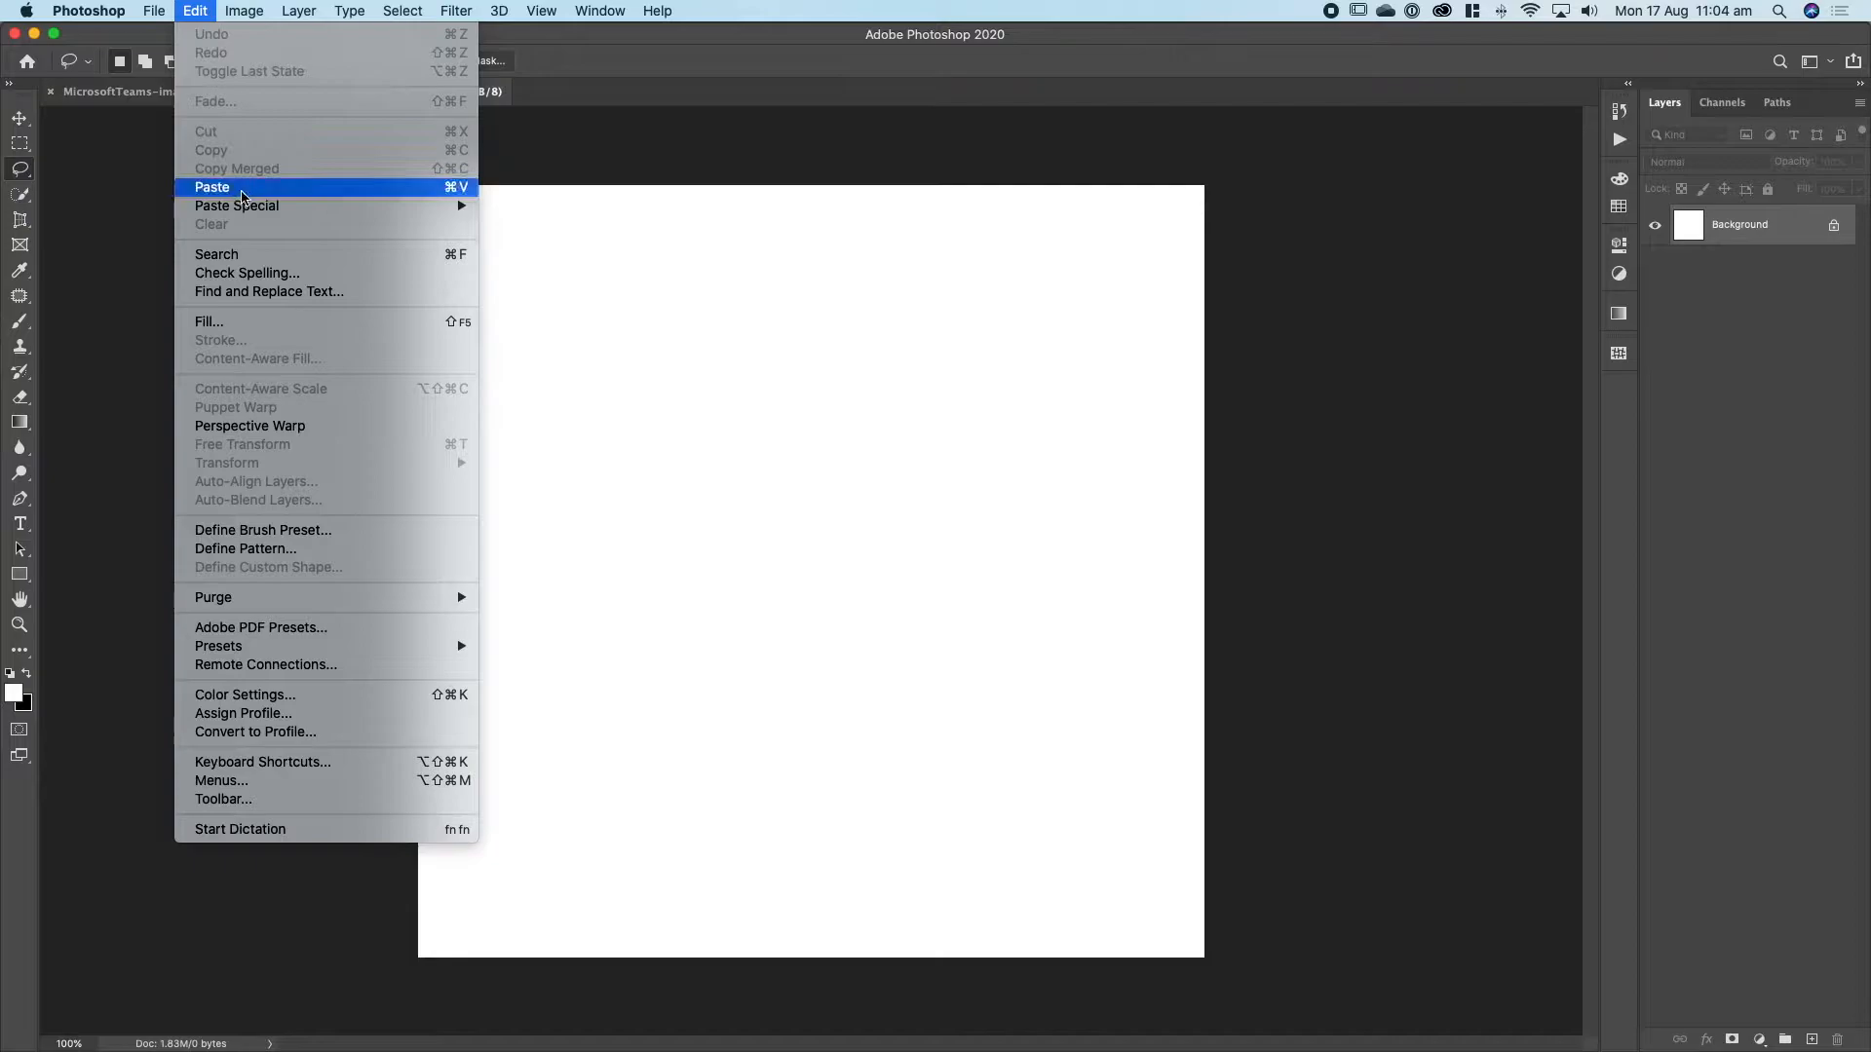
{"action": "left_click", "coordinate": [209, 184]}
Save the cropped logo to the computer's Desktop as a JPEG named "to convert".
{"action": "key", "text": "super+s"}
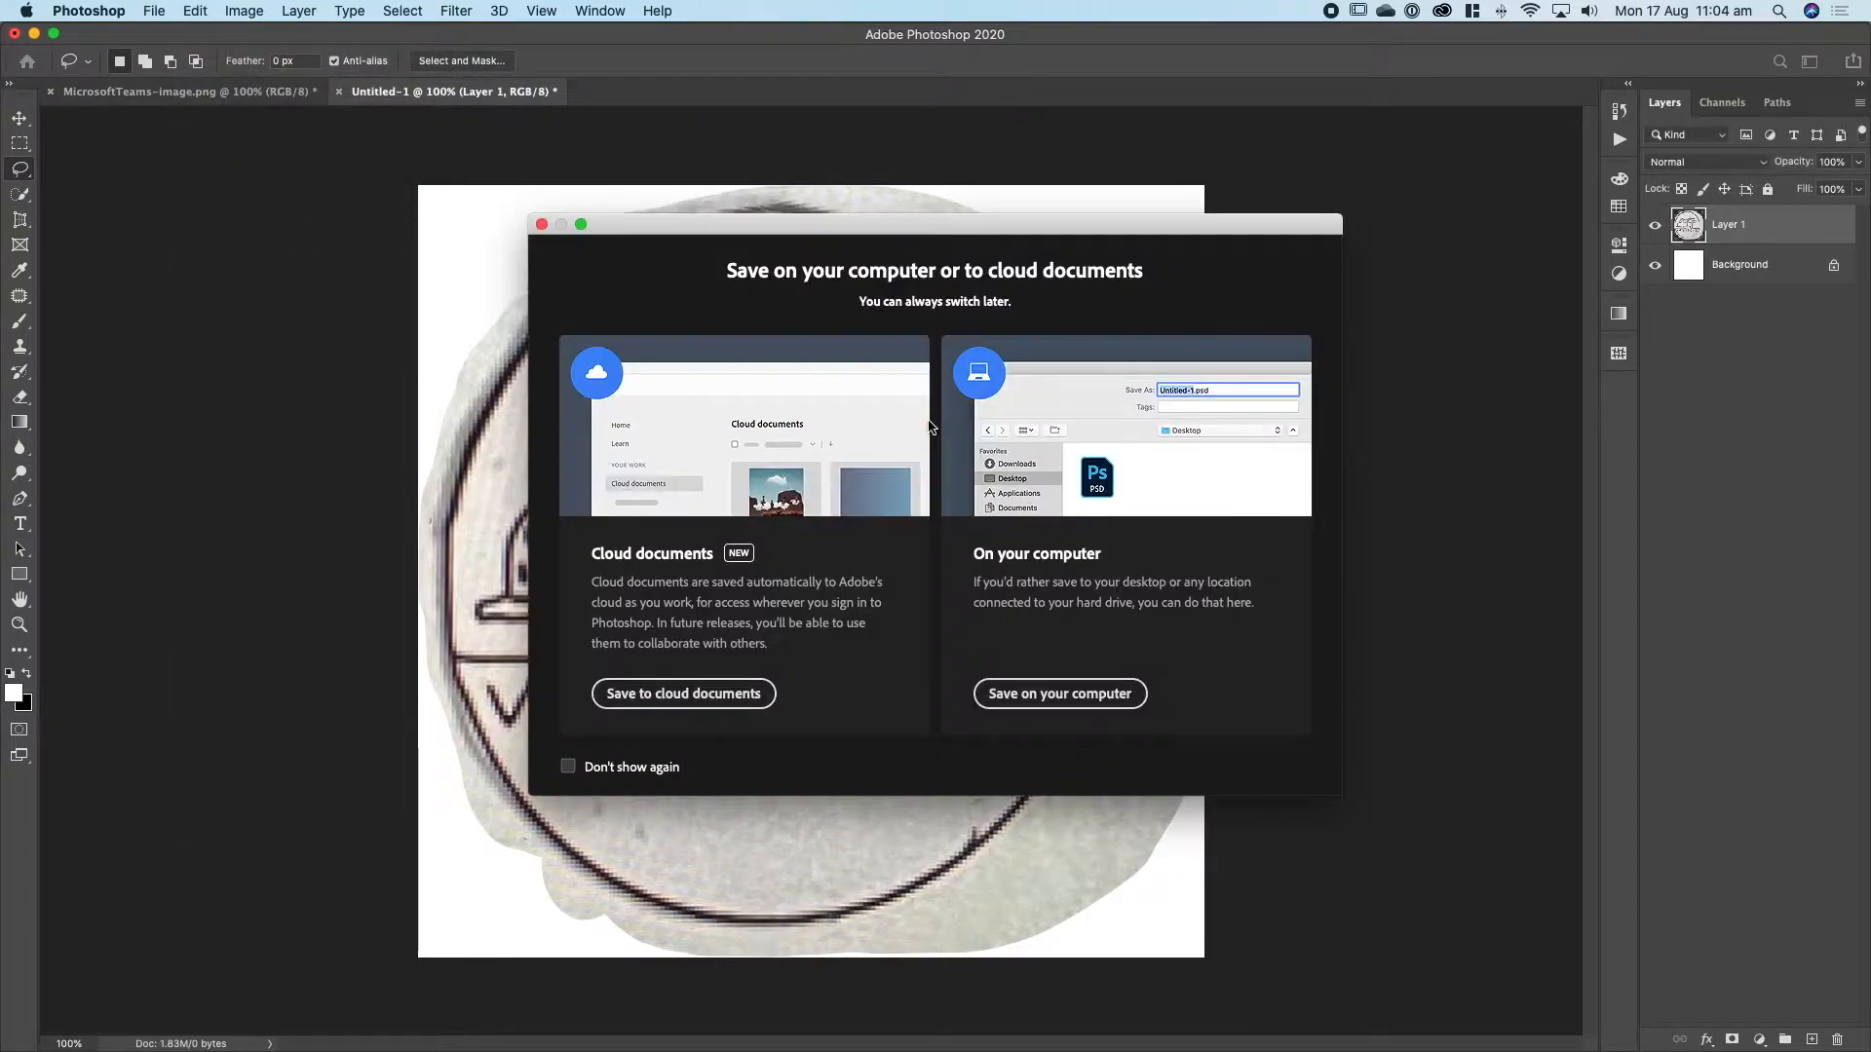
{"action": "left_click", "coordinate": [1091, 704]}
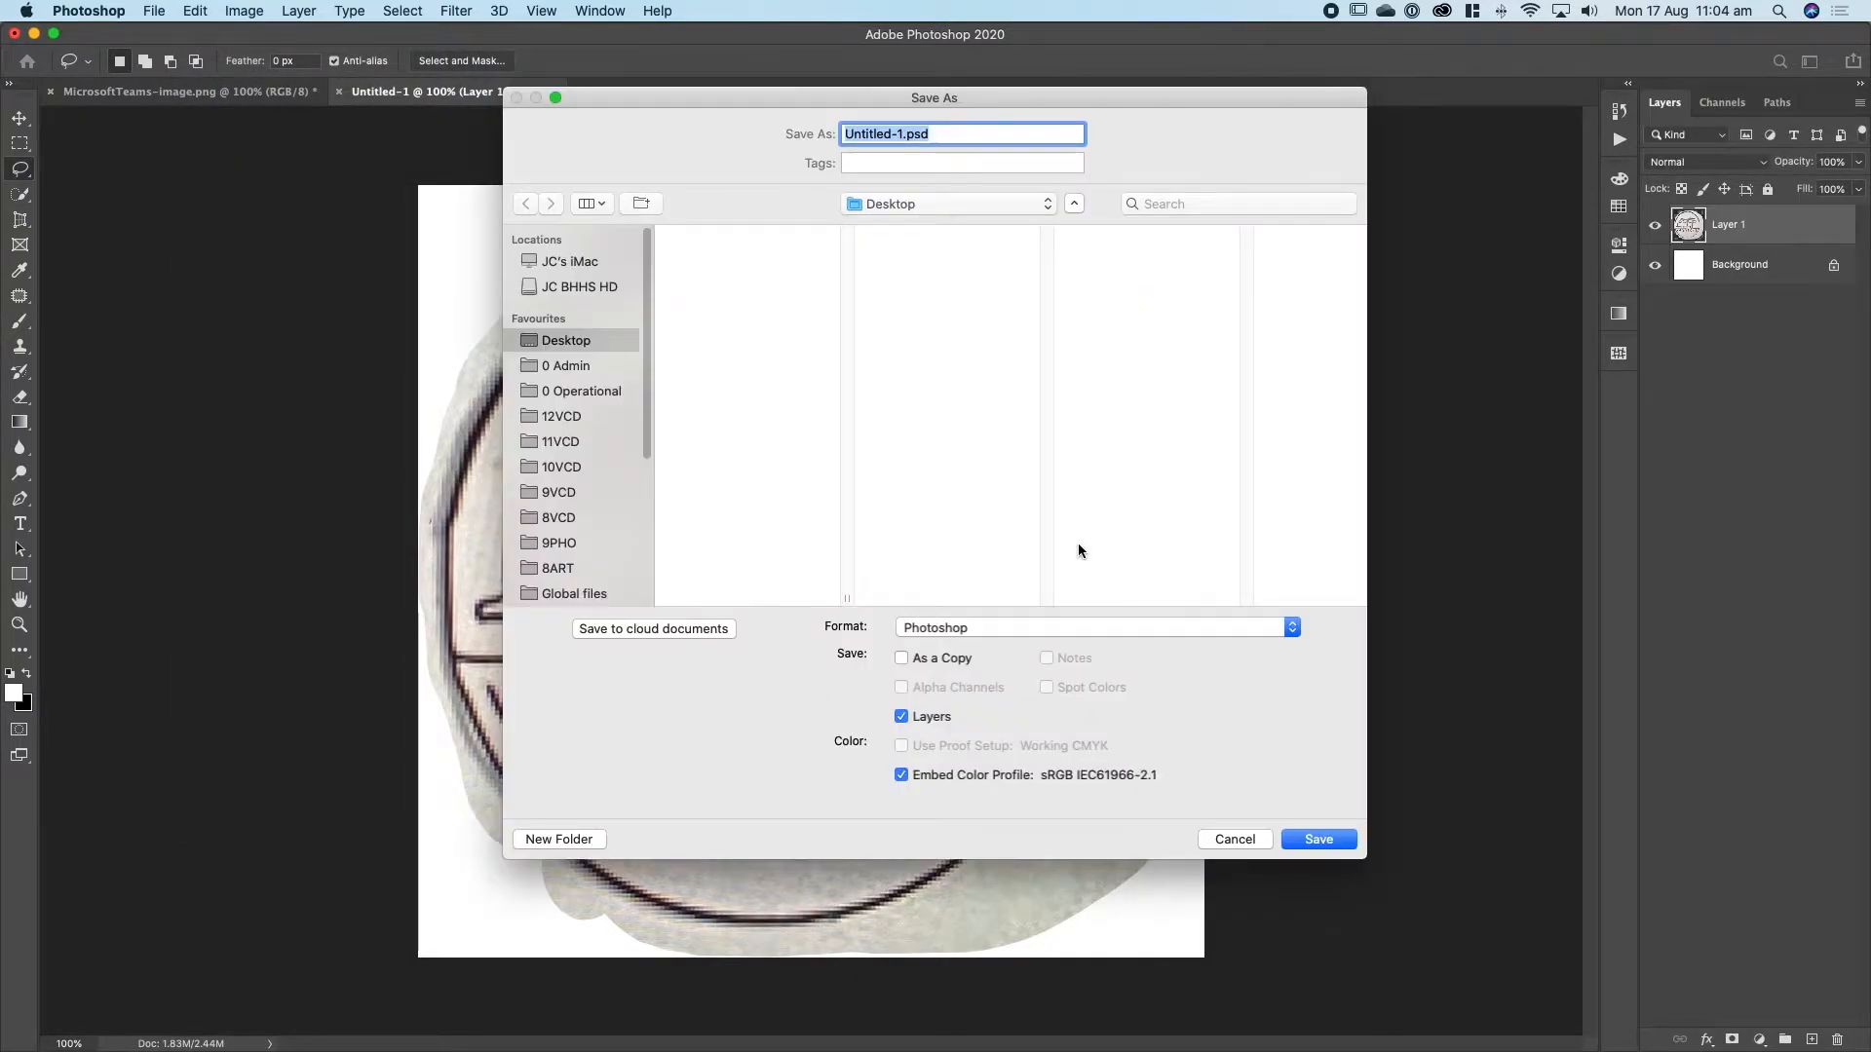
{"action": "type", "text": "to convert"}
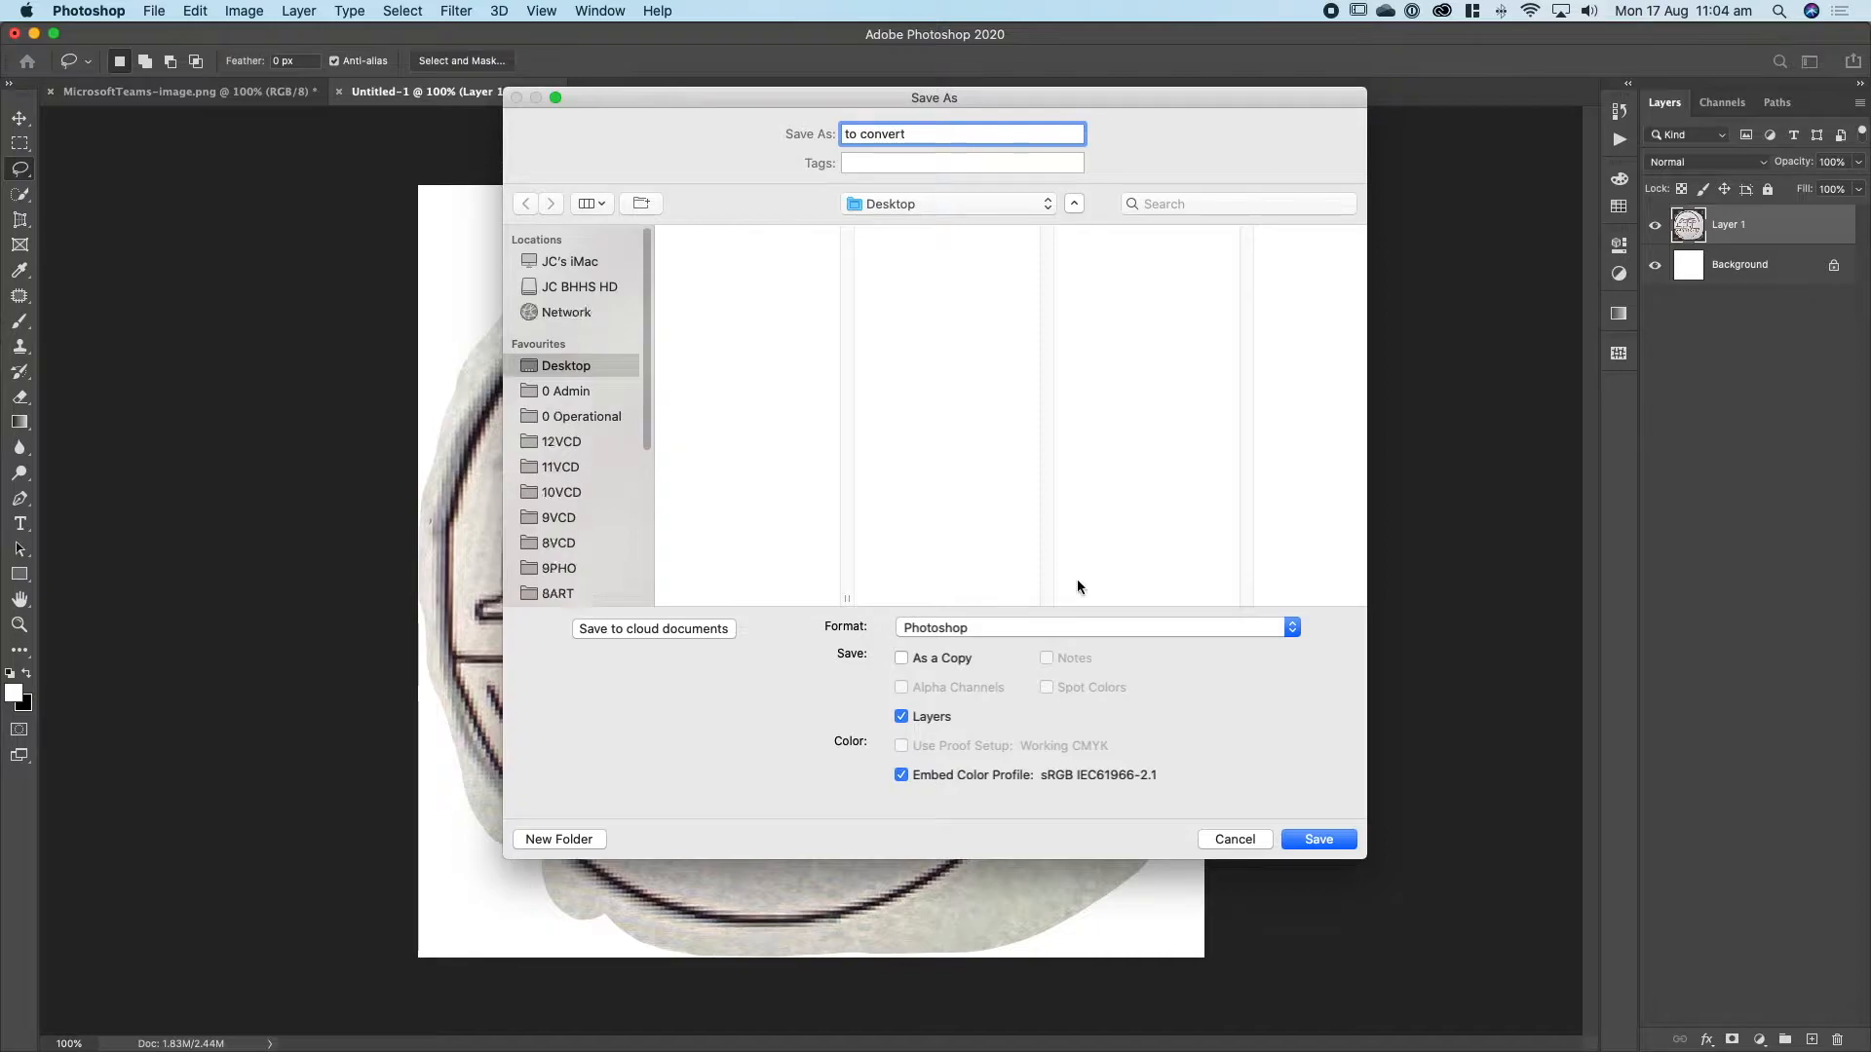
{"action": "left_click", "coordinate": [1095, 628]}
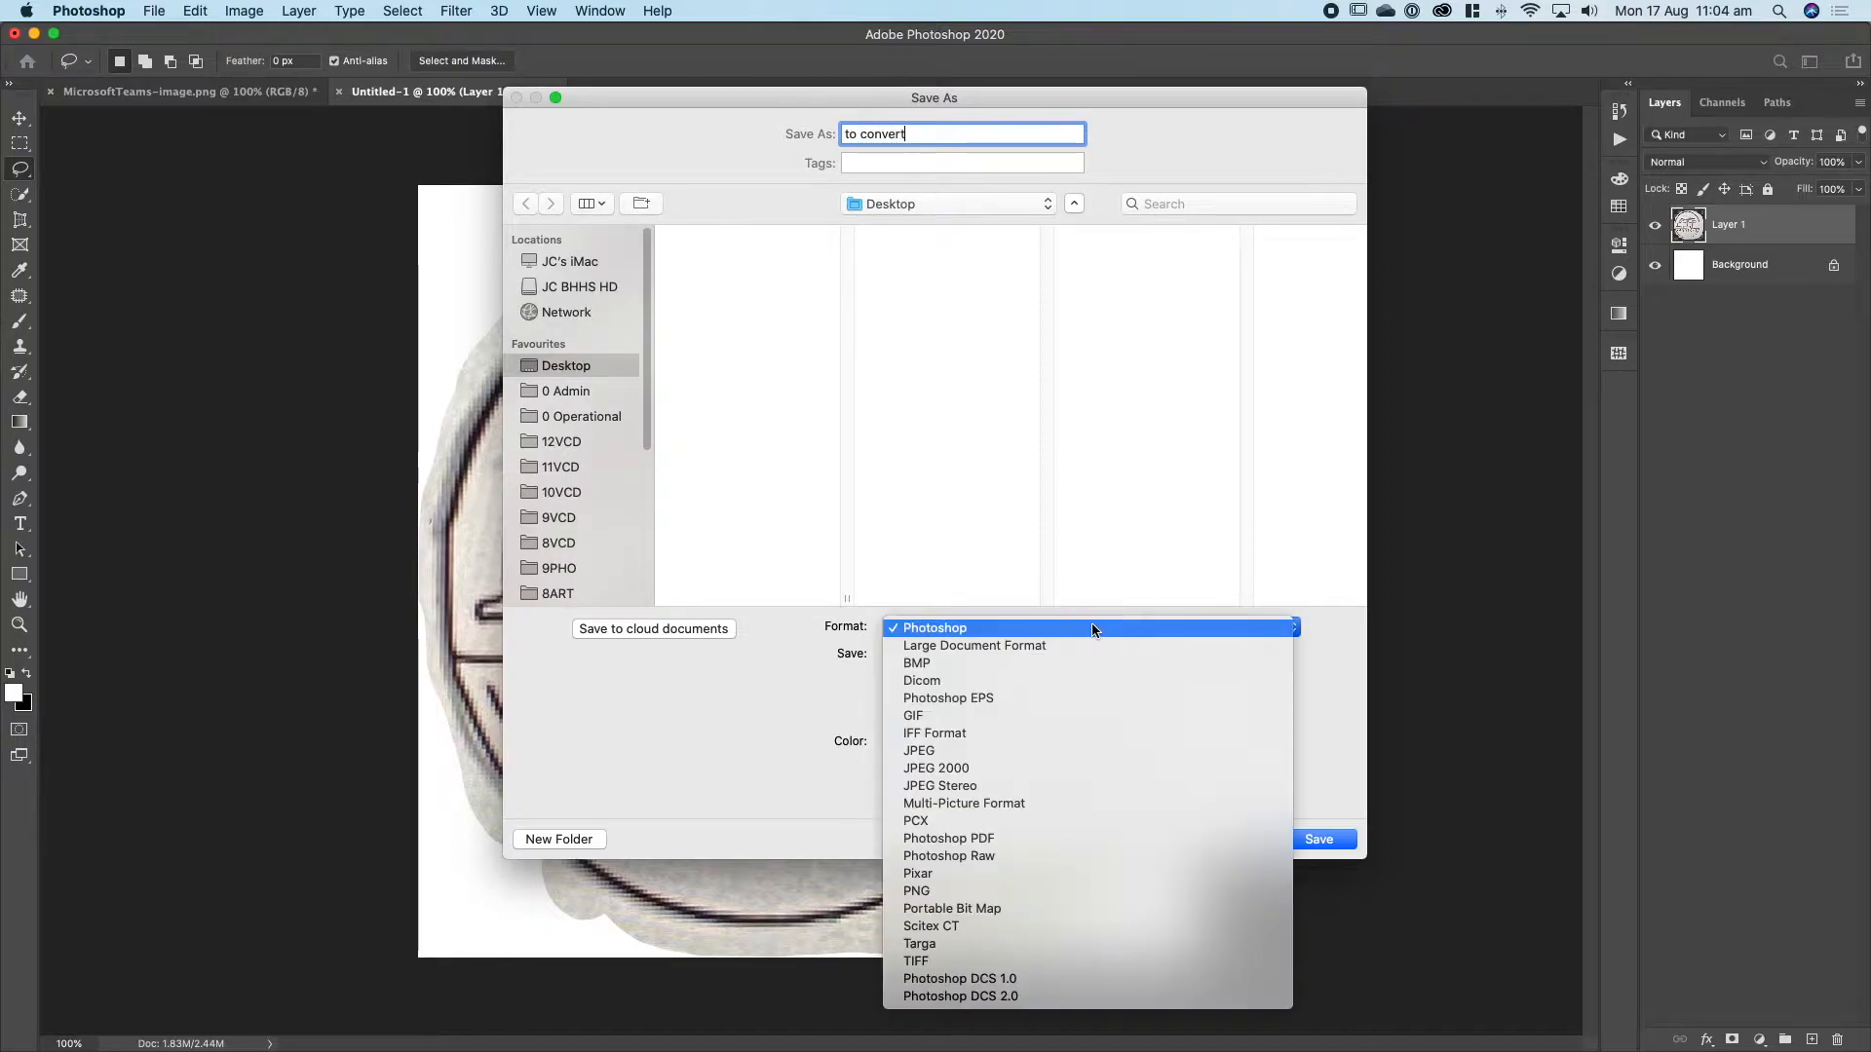
{"action": "left_click", "coordinate": [1043, 752]}
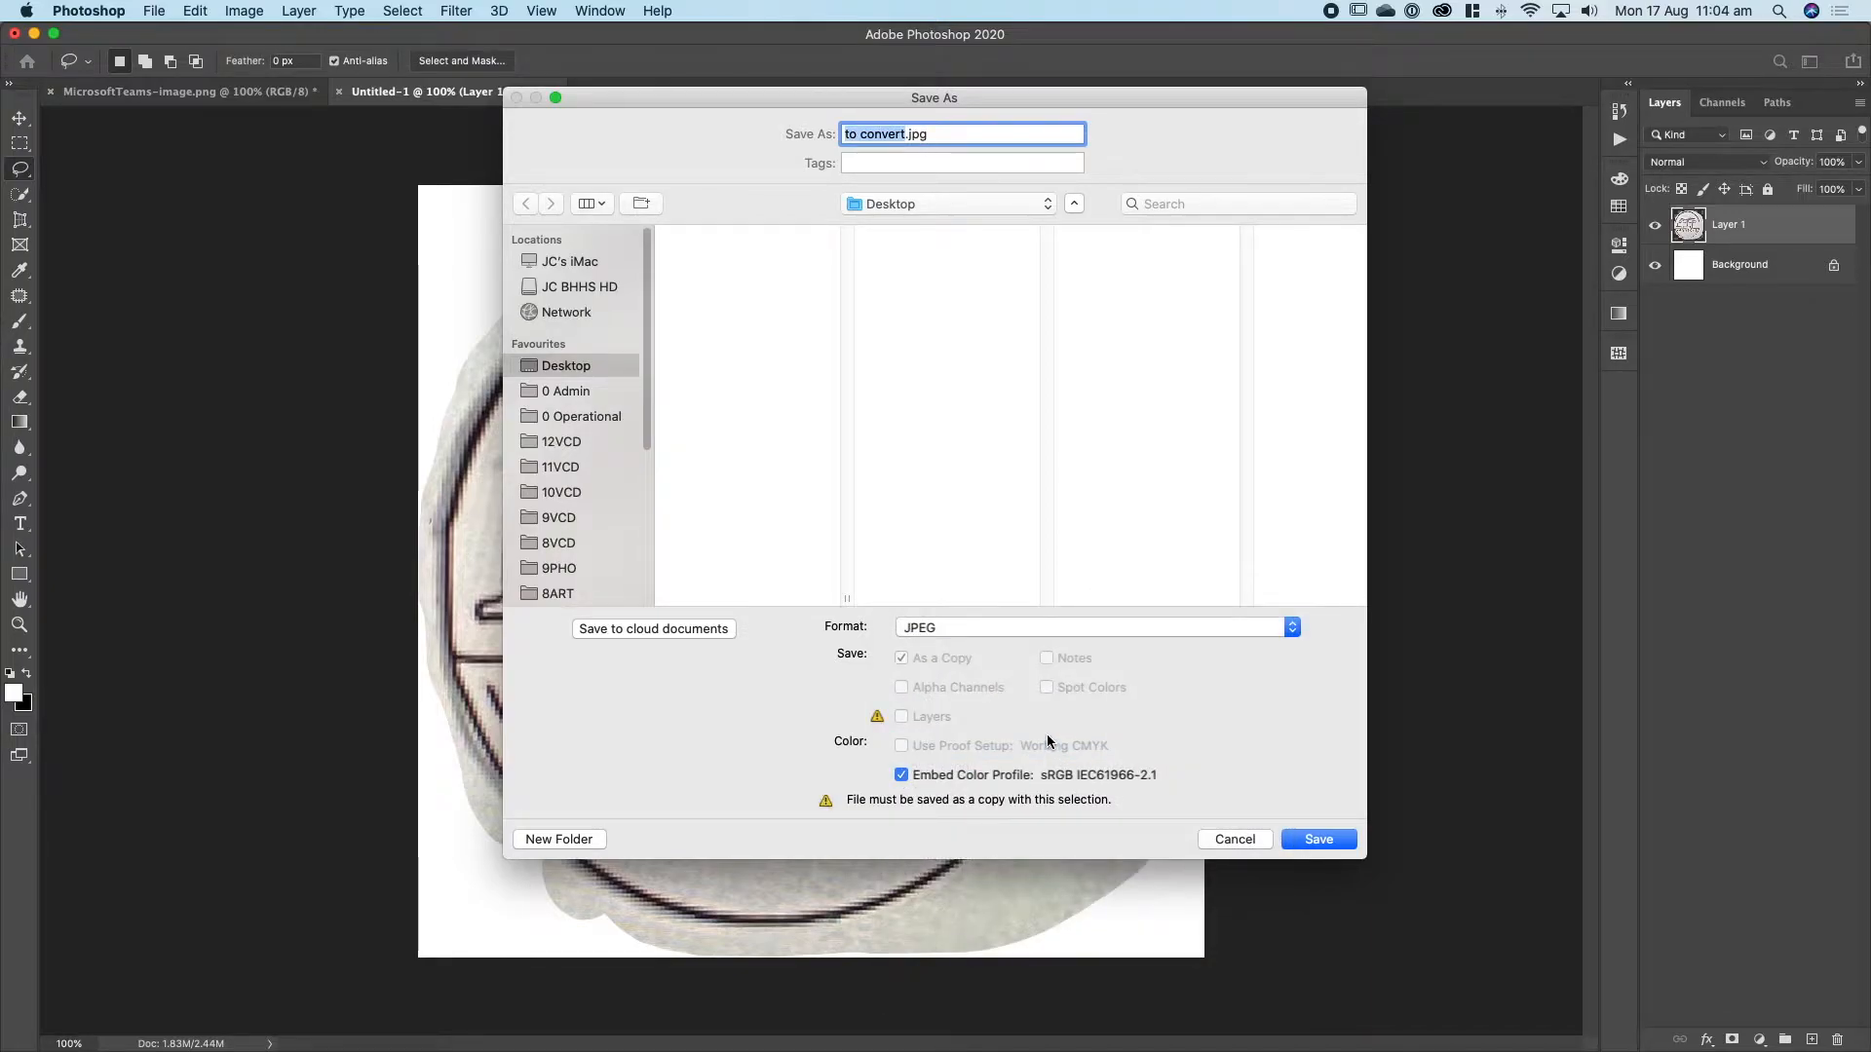
{"action": "left_click", "coordinate": [1319, 839]}
{"action": "mouse_move", "coordinate": [983, 373]}
{"action": "left_mouse_down"}
{"action": "mouse_move", "coordinate": [933, 374]}
{"action": "mouse_move", "coordinate": [991, 375]}
{"action": "left_mouse_up"}
{"action": "left_click", "coordinate": [1066, 279]}
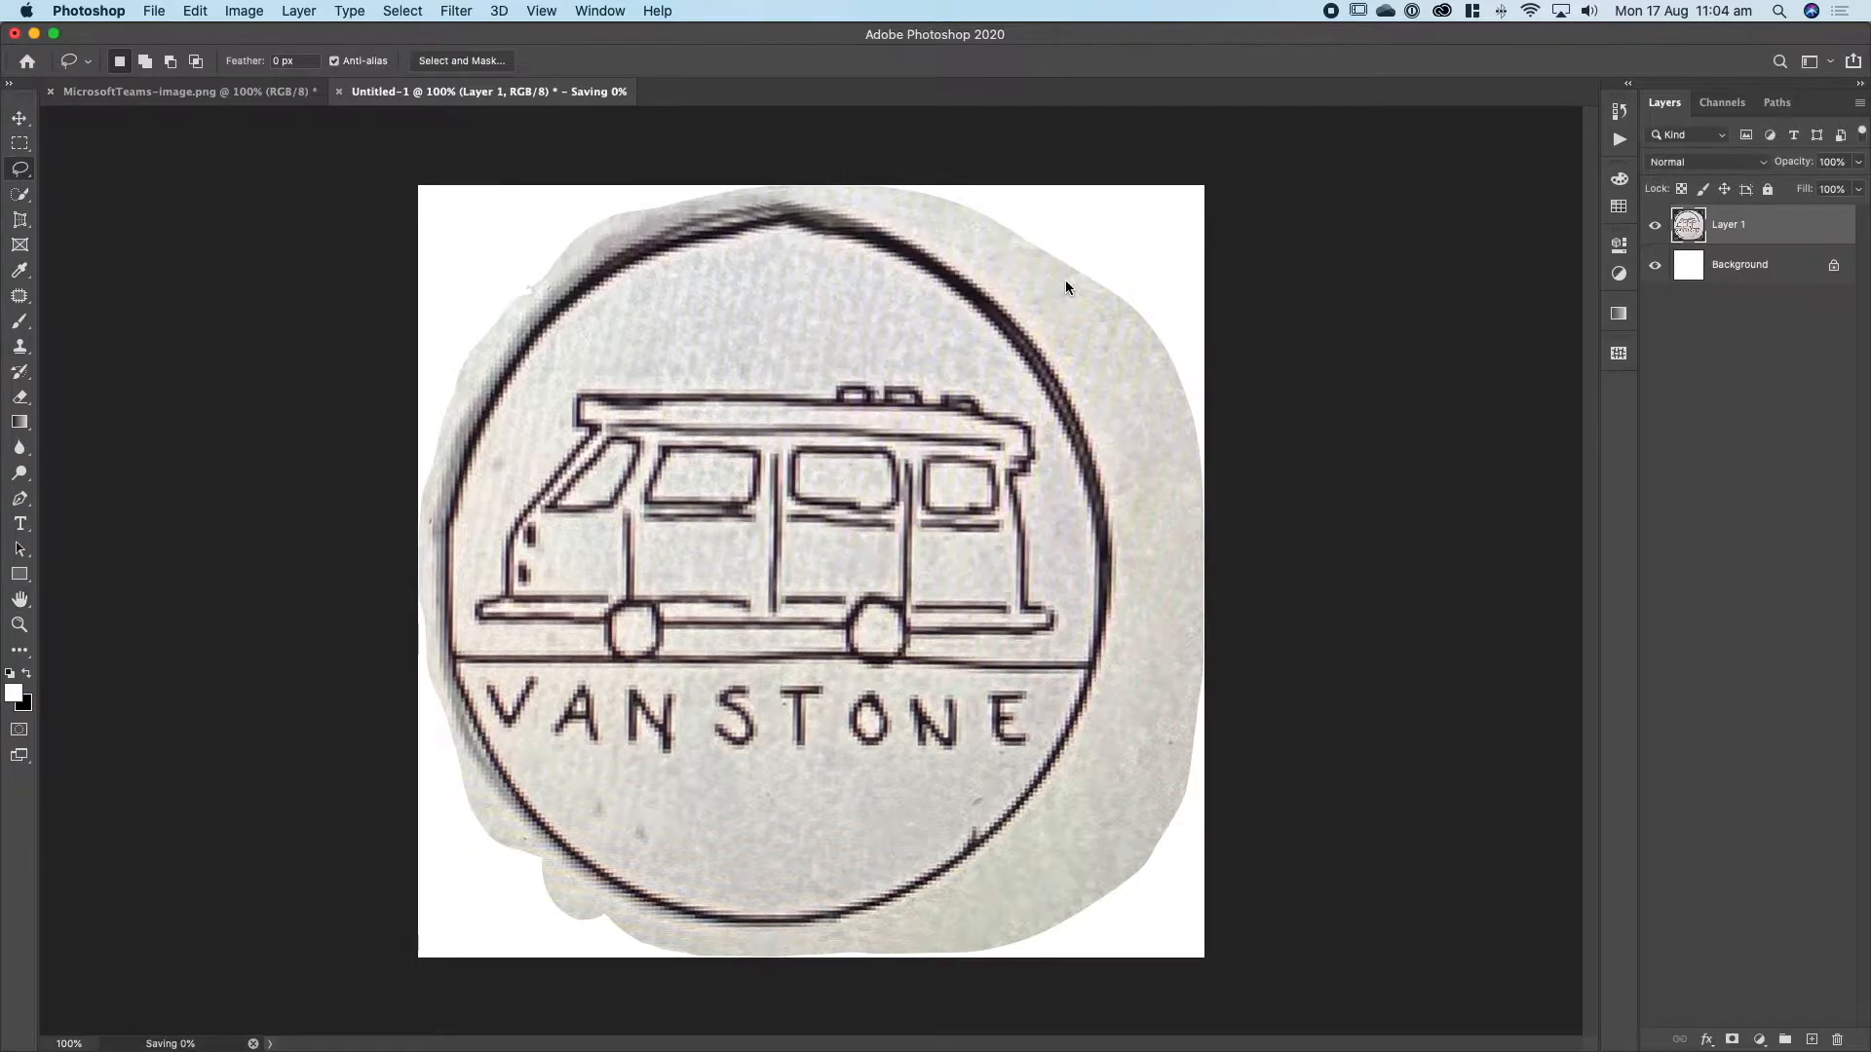
Switch to Illustrator and place the linked file to convert.jpg at about 183 x 180 mm.
{"action": "left_click", "coordinate": [815, 1029]}
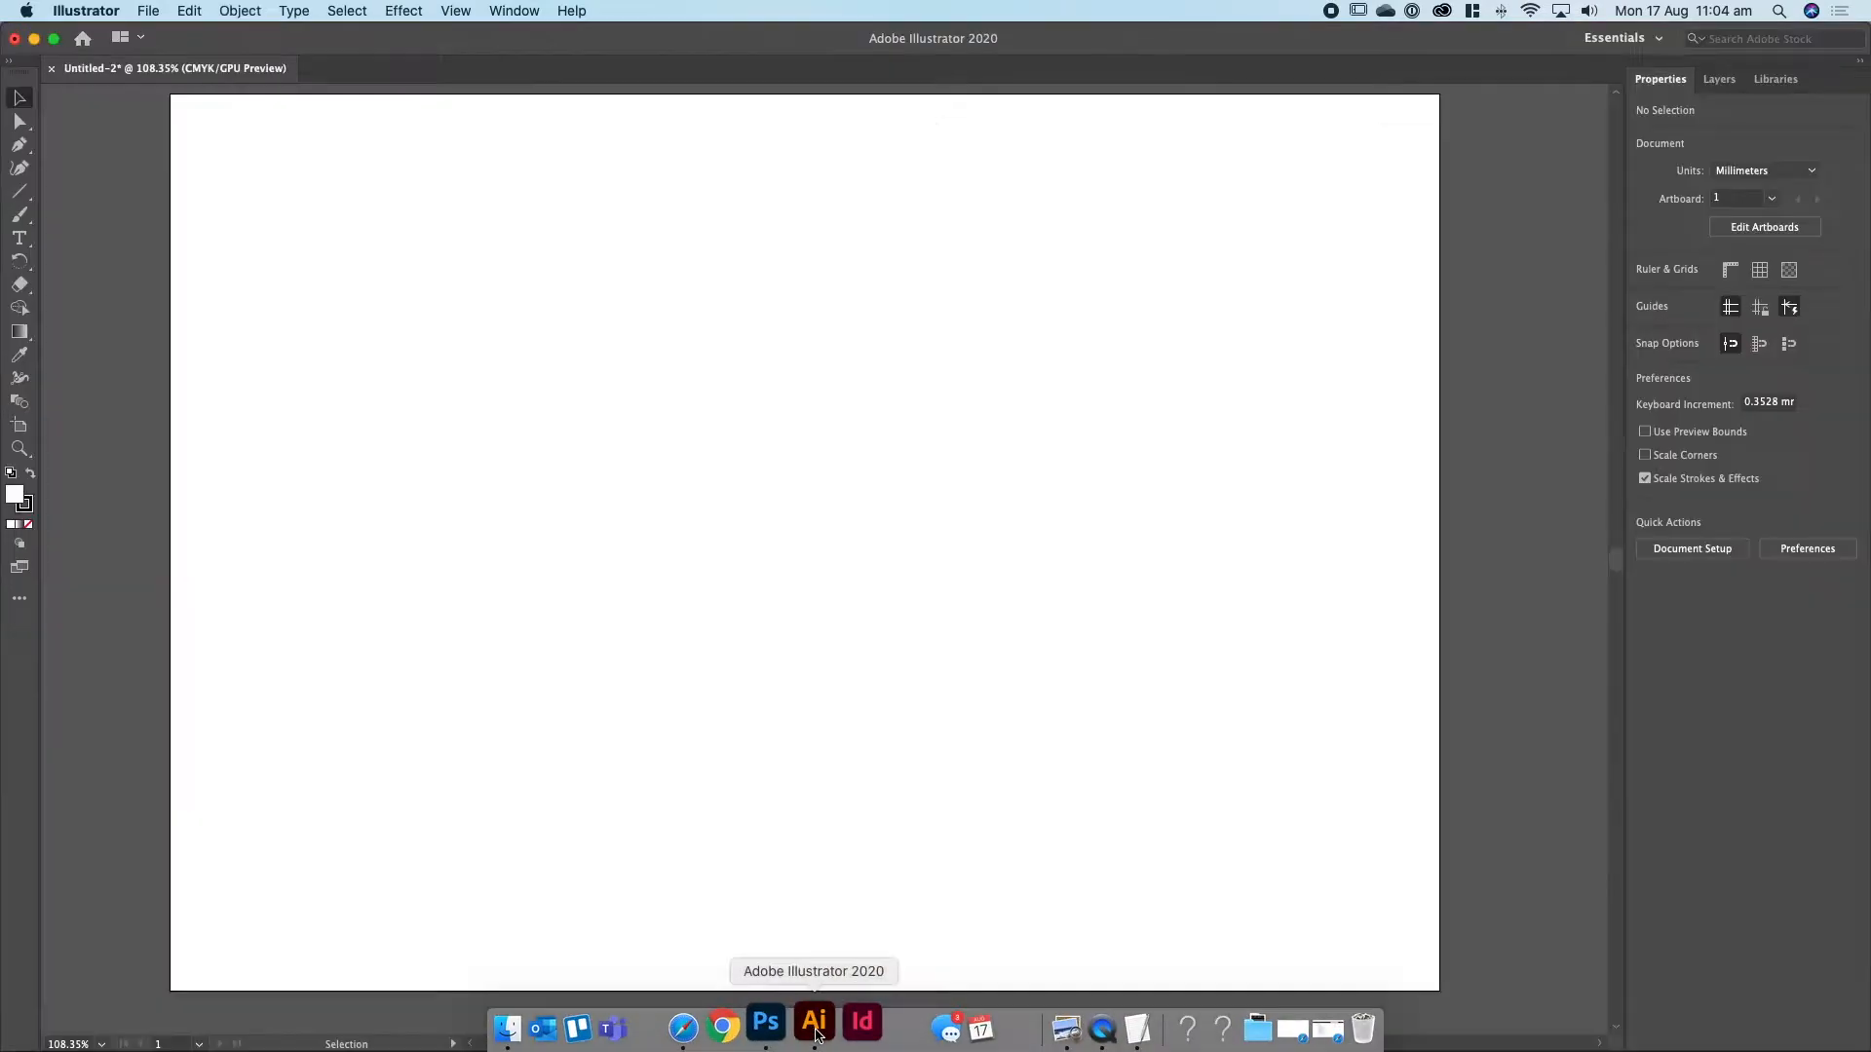
{"action": "left_click", "coordinate": [148, 11]}
{"action": "left_click", "coordinate": [191, 317]}
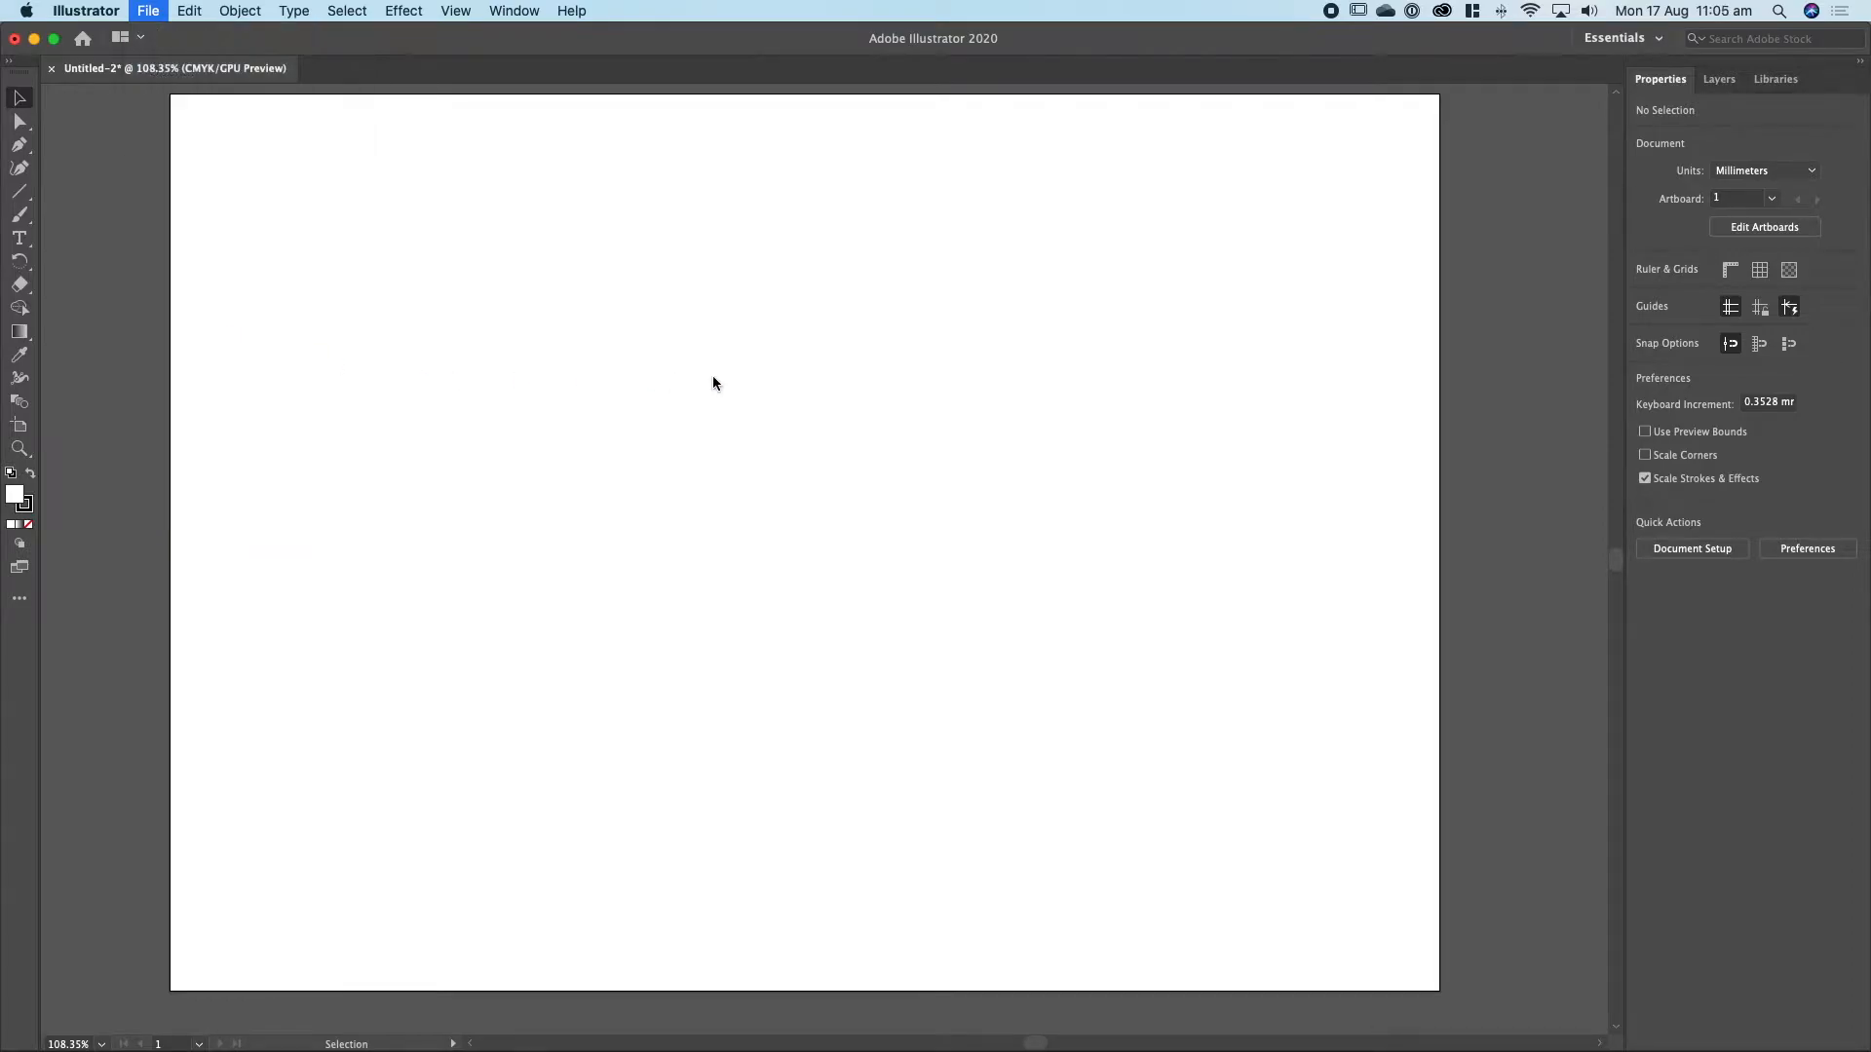
{"action": "left_click", "coordinate": [651, 191]}
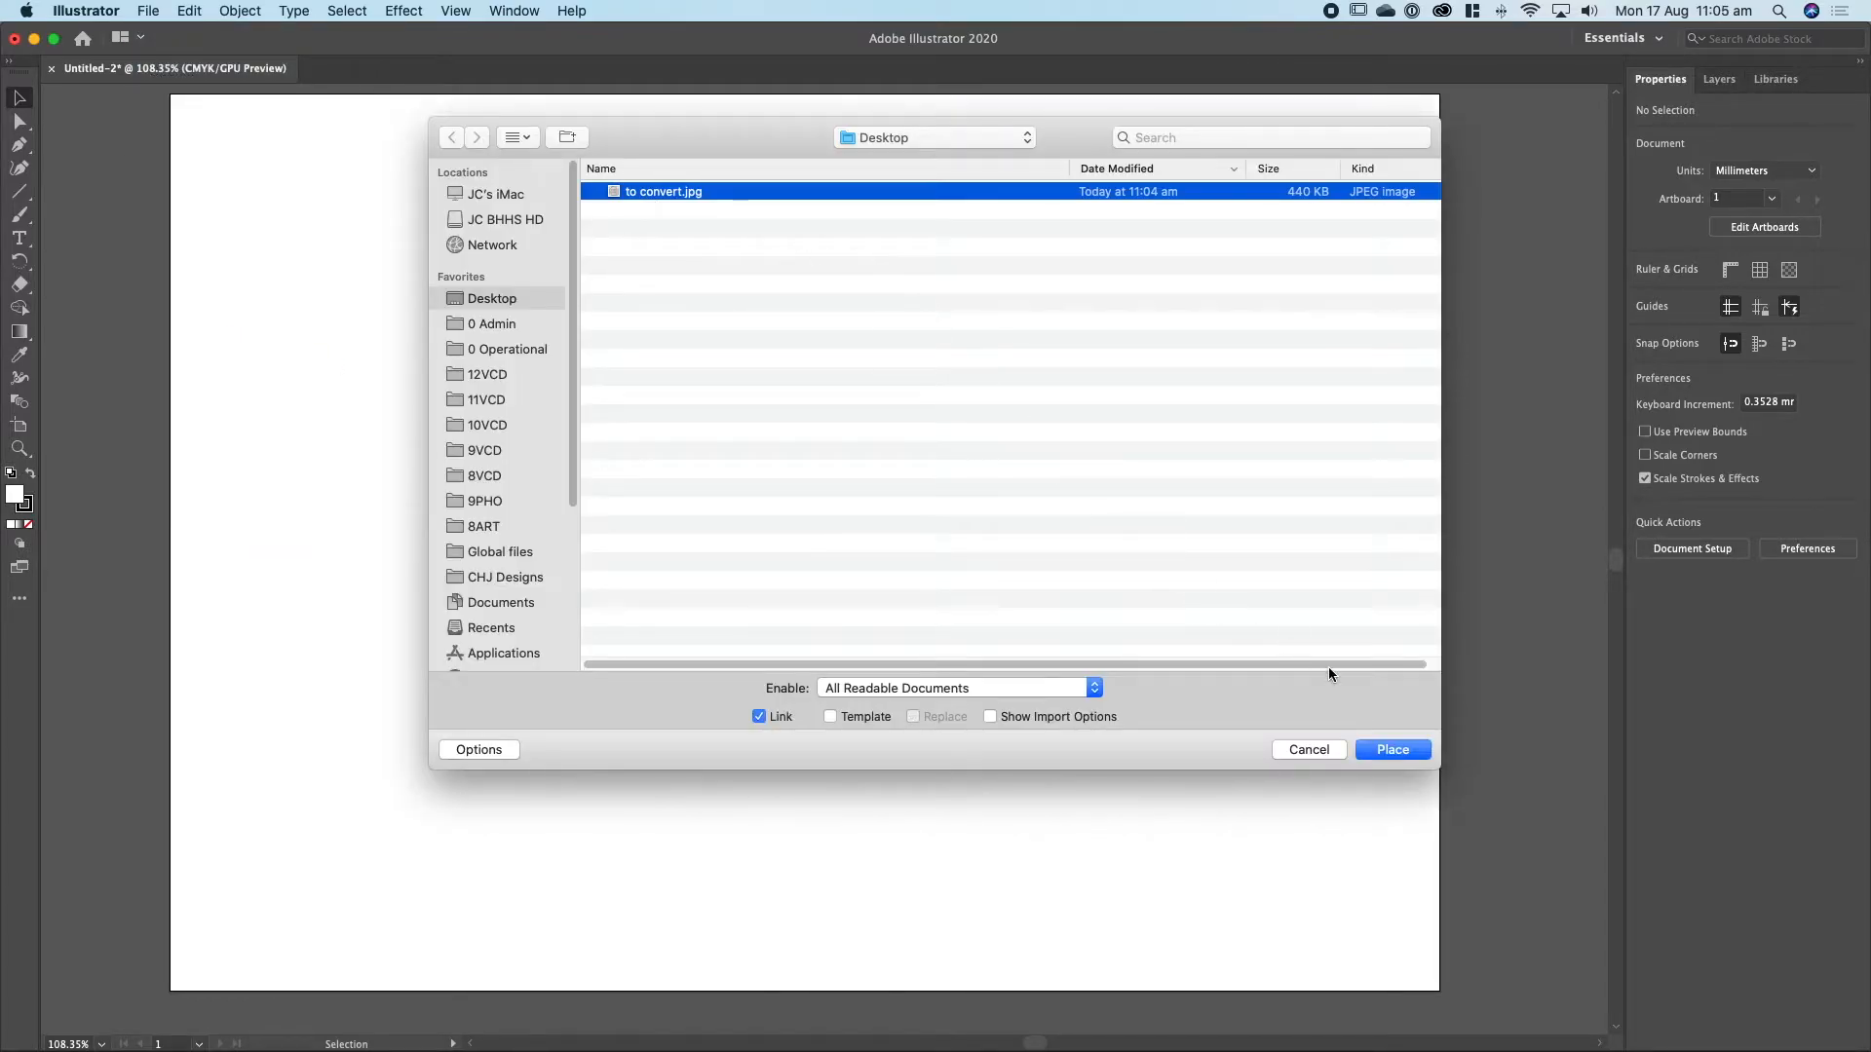
{"action": "left_click", "coordinate": [1396, 749]}
{"action": "left_click_drag", "start_coordinate": [348, 142], "coordinate": [1303, 921]}
Move the placed logo image off the artboard onto the empty canvas beside it.
{"action": "left_click_drag", "start_coordinate": [390, 238], "coordinate": [1318, 271]}
{"action": "scroll", "coordinate": [793, 267], "scroll_direction": "right", "scroll_amount": 8}
{"action": "left_click_drag", "start_coordinate": [669, 263], "coordinate": [916, 265]}
{"action": "left_click_drag", "start_coordinate": [1071, 273], "coordinate": [950, 267]}
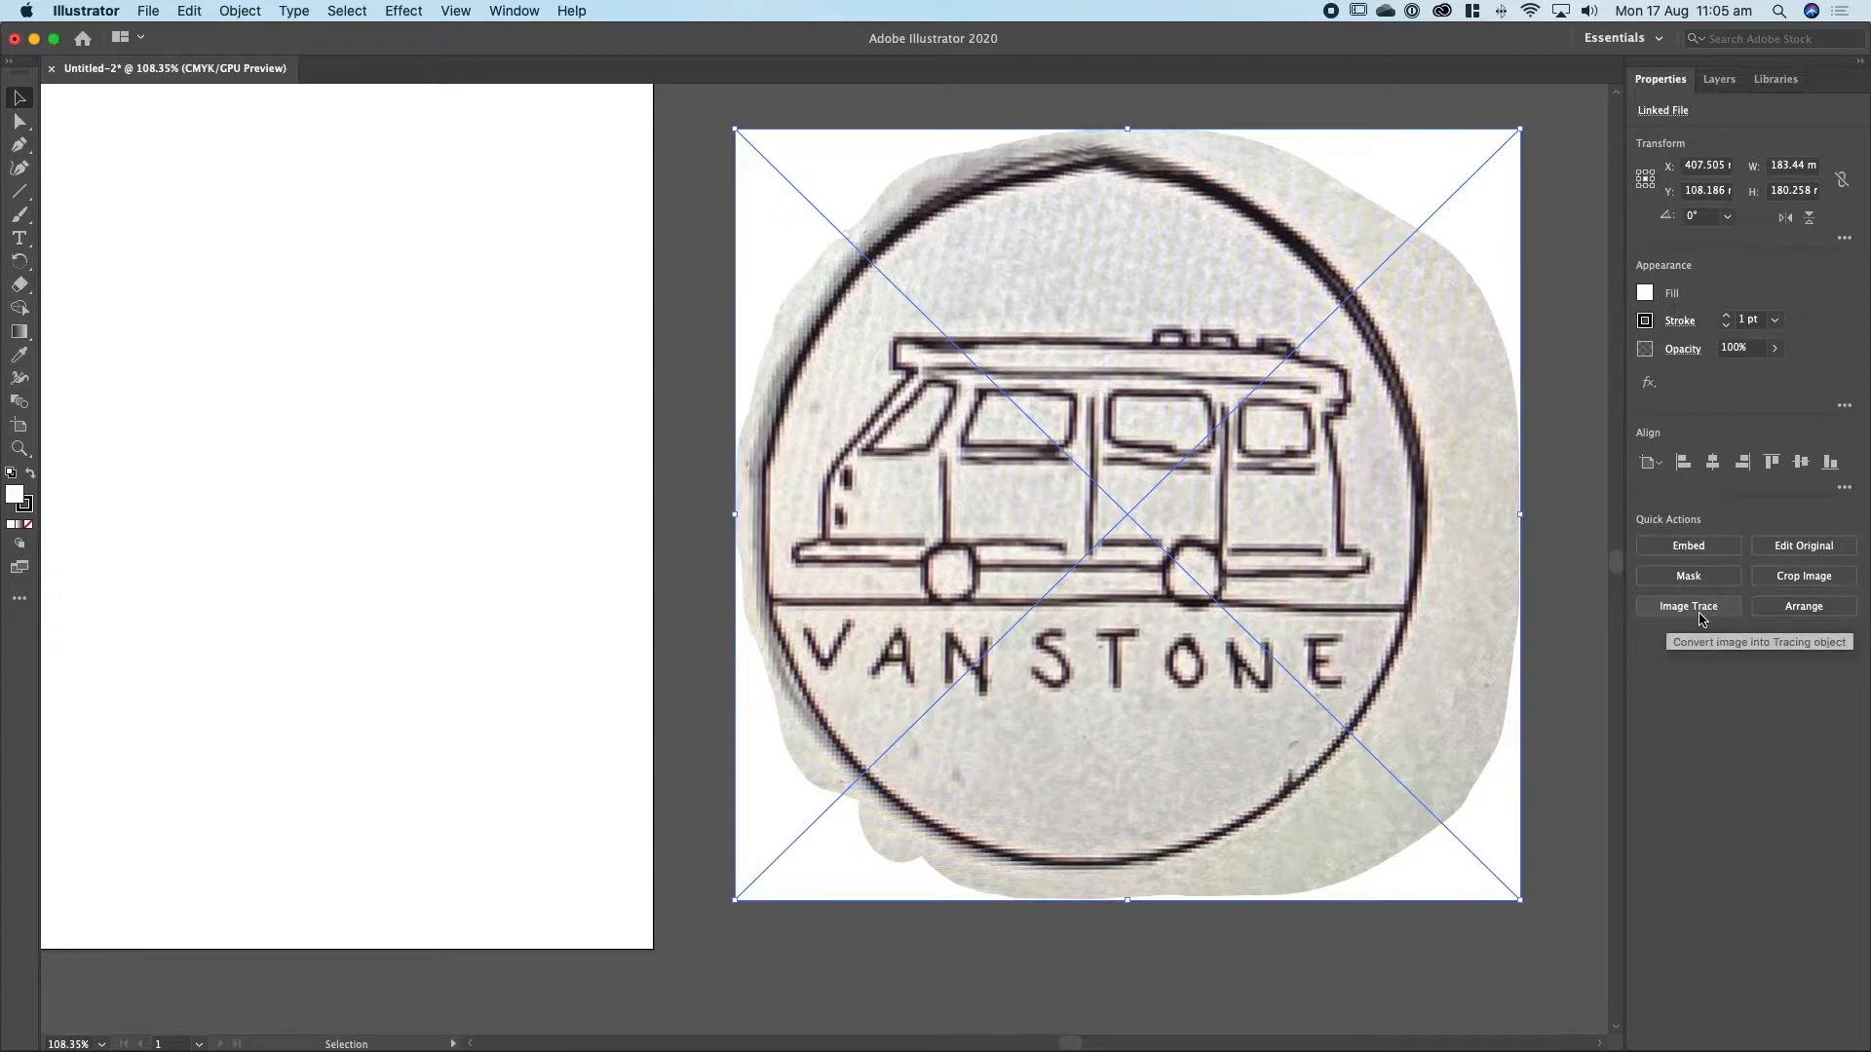
Switch the workspace to Essentials Classic.
{"action": "left_click", "coordinate": [1655, 38]}
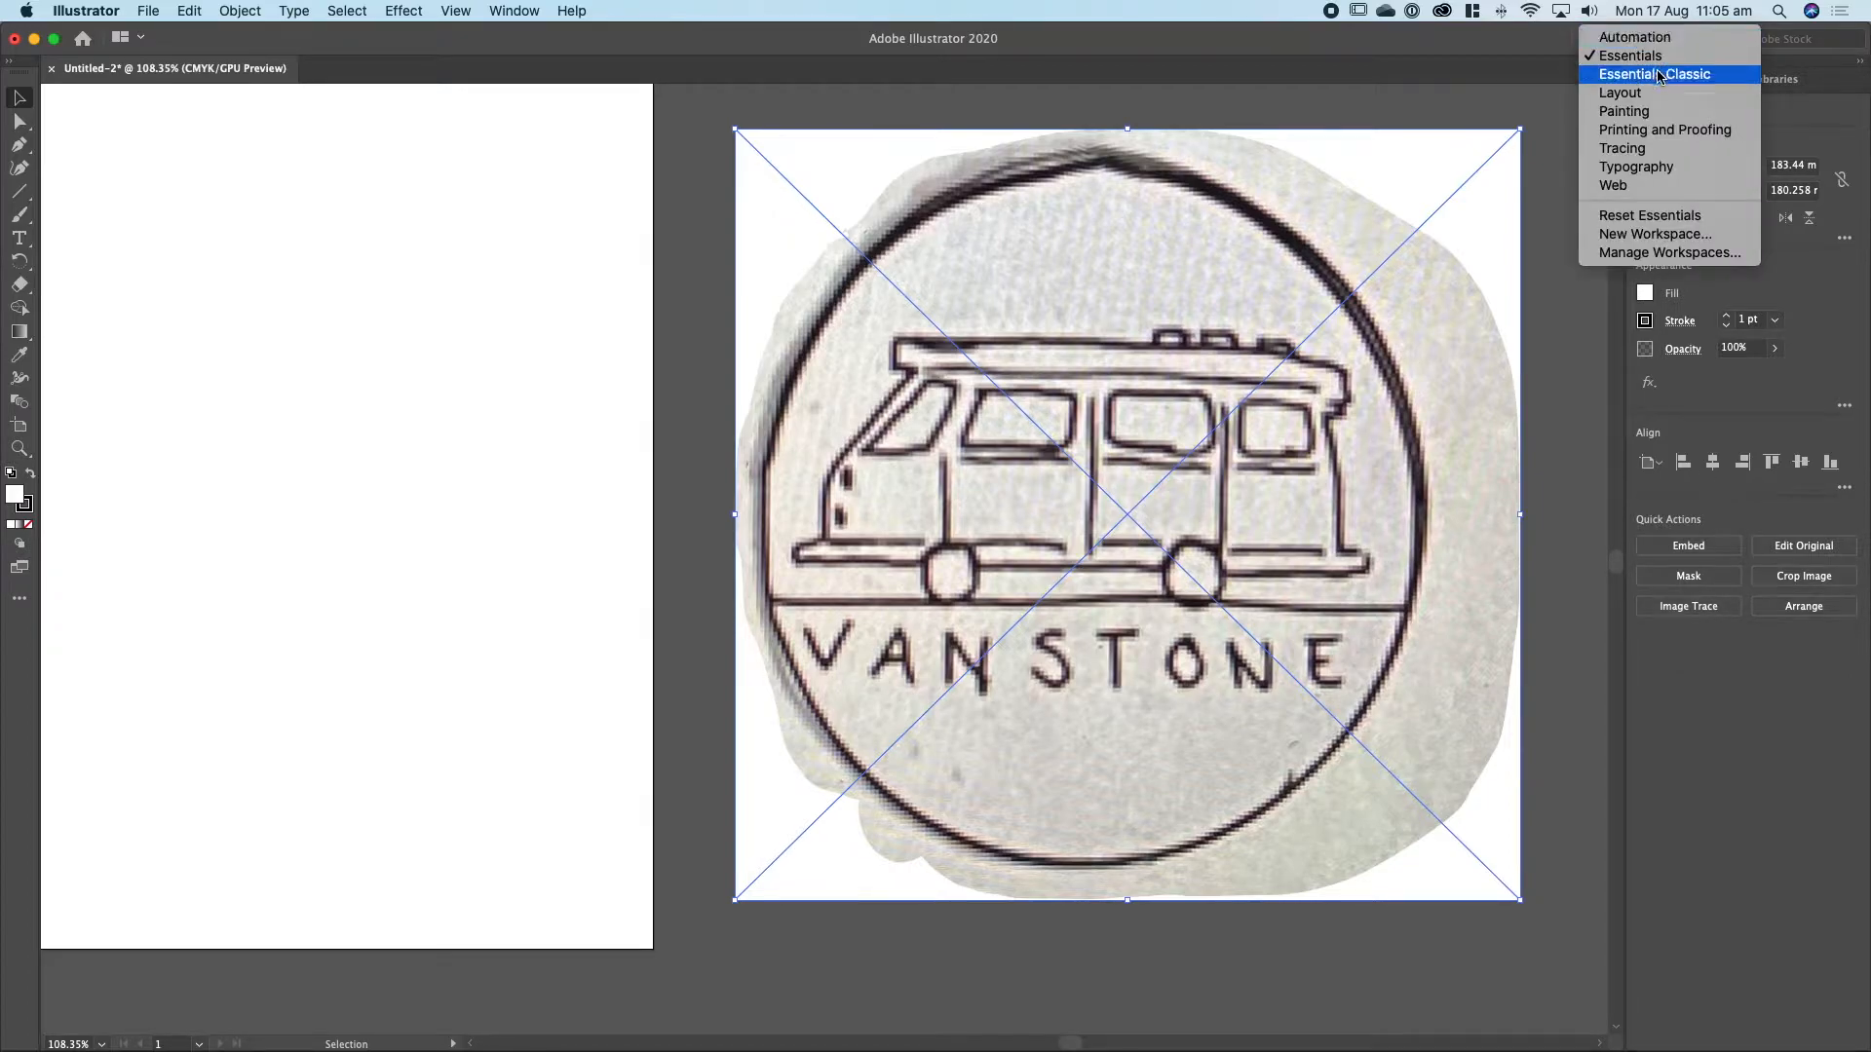
{"action": "left_click", "coordinate": [1659, 76]}
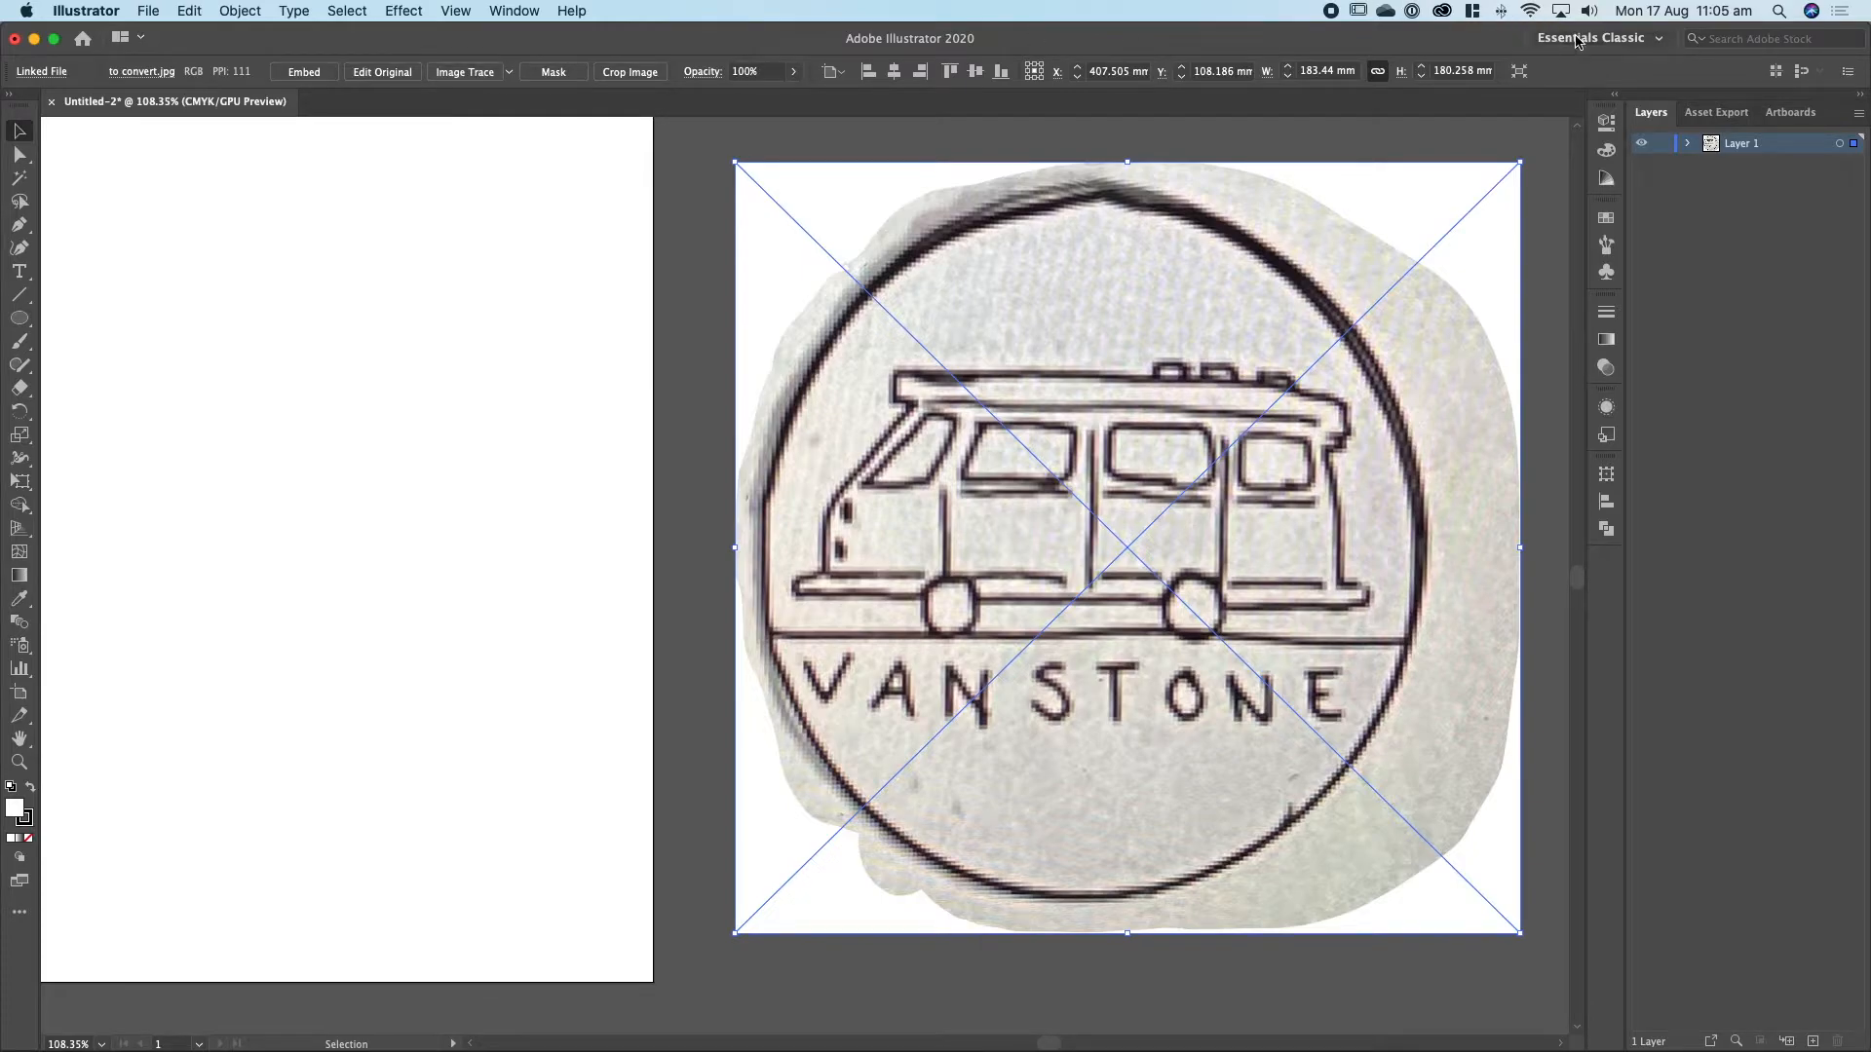
{"action": "left_click", "coordinate": [240, 10]}
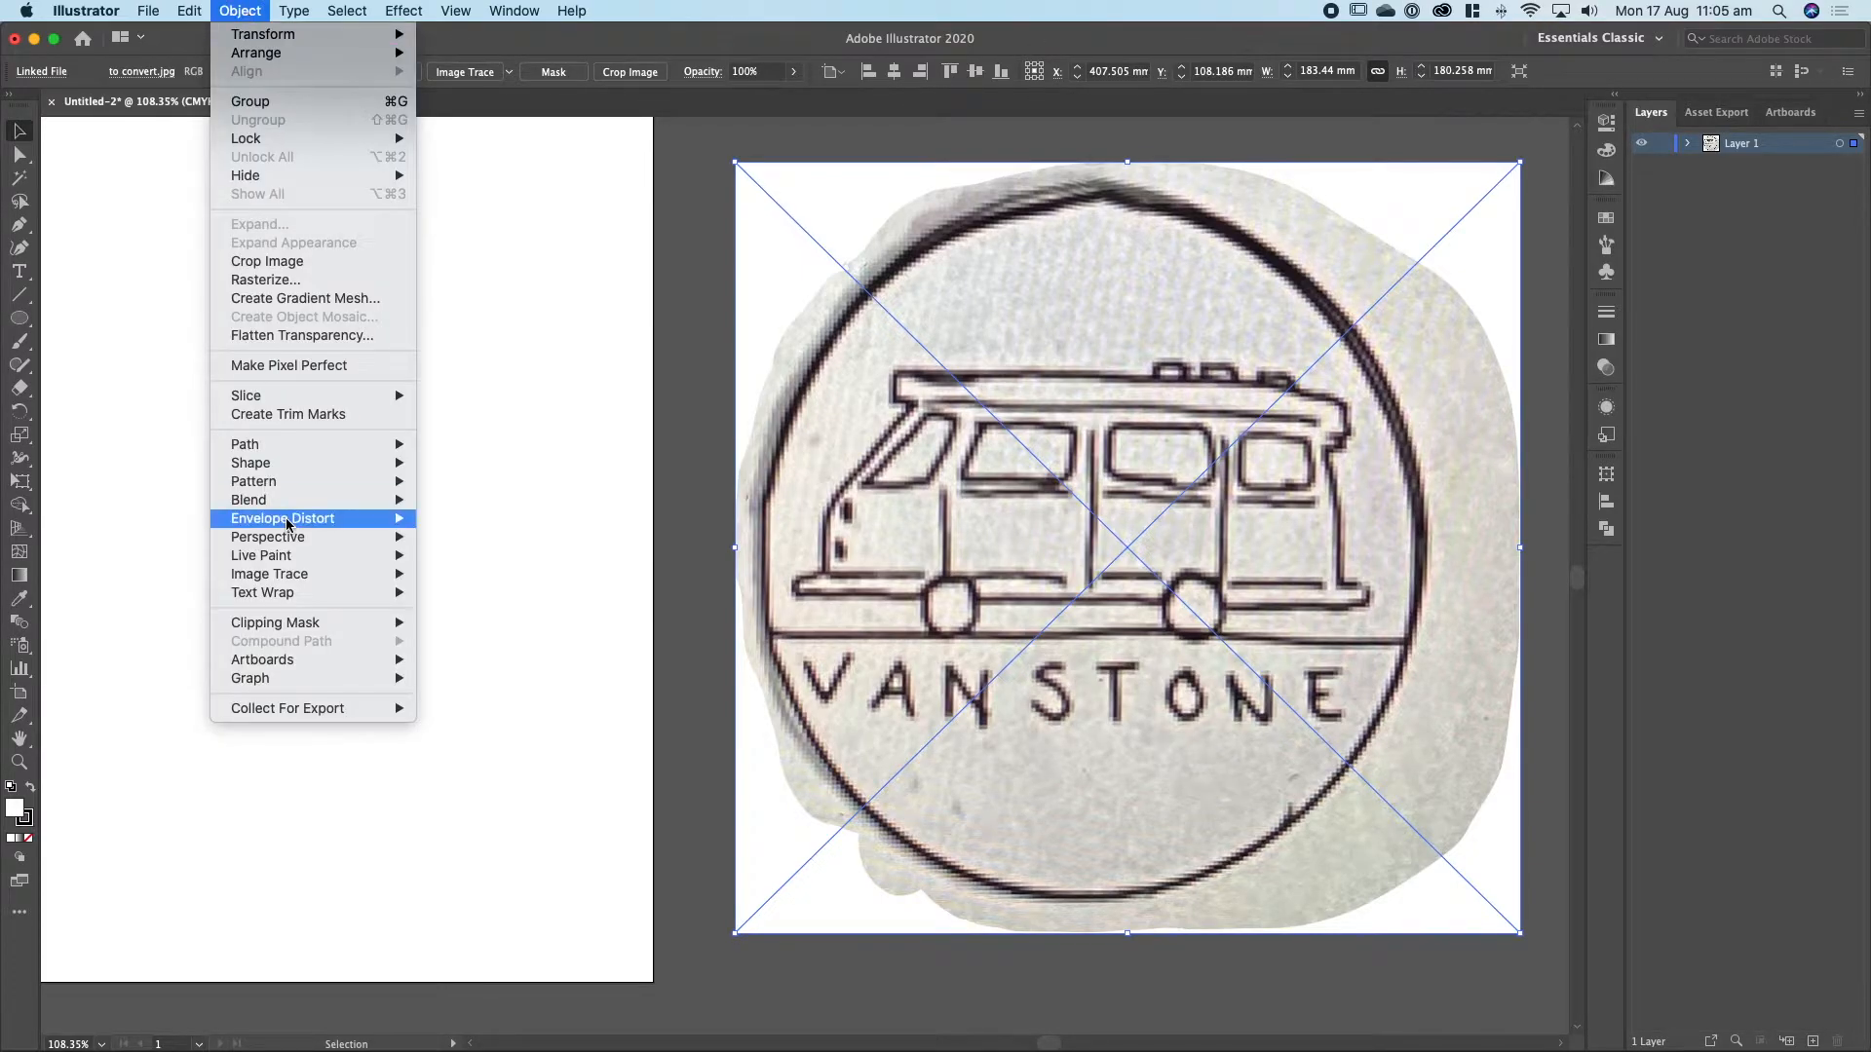
{"action": "mouse_move", "coordinate": [313, 579]}
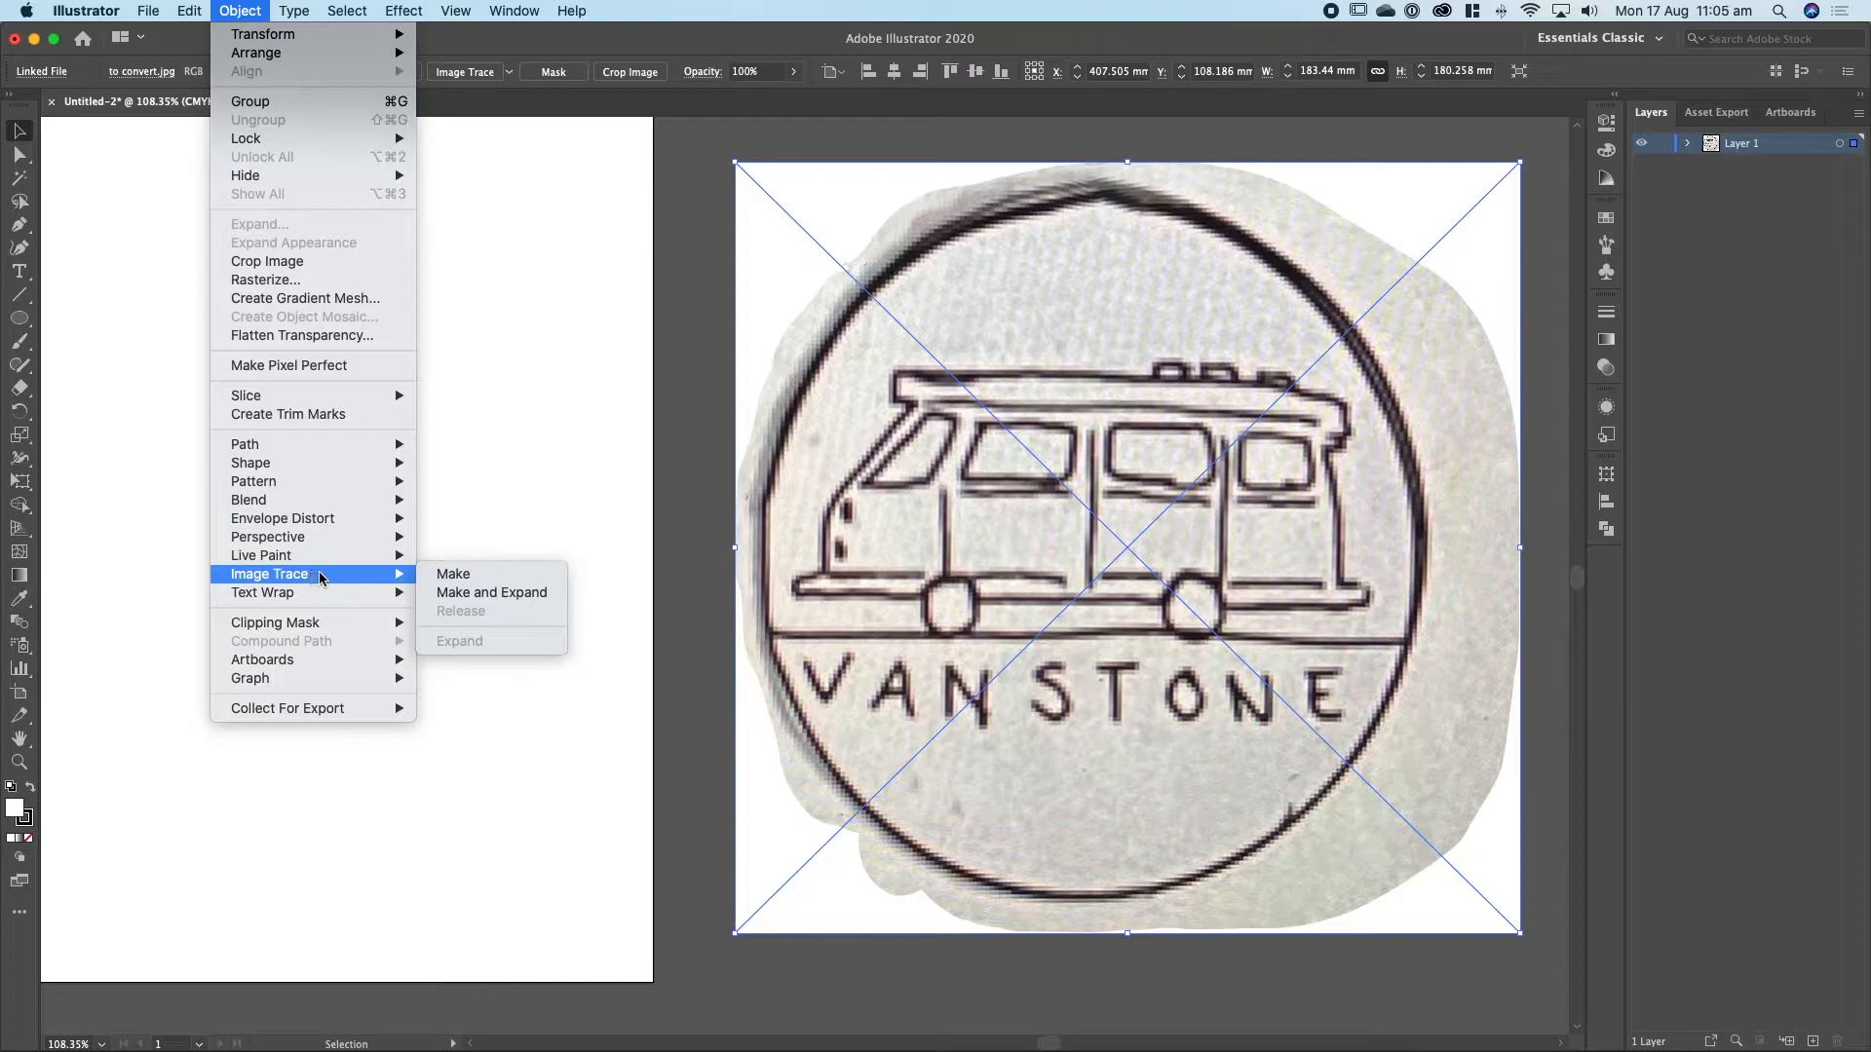
{"action": "left_click", "coordinate": [252, 10]}
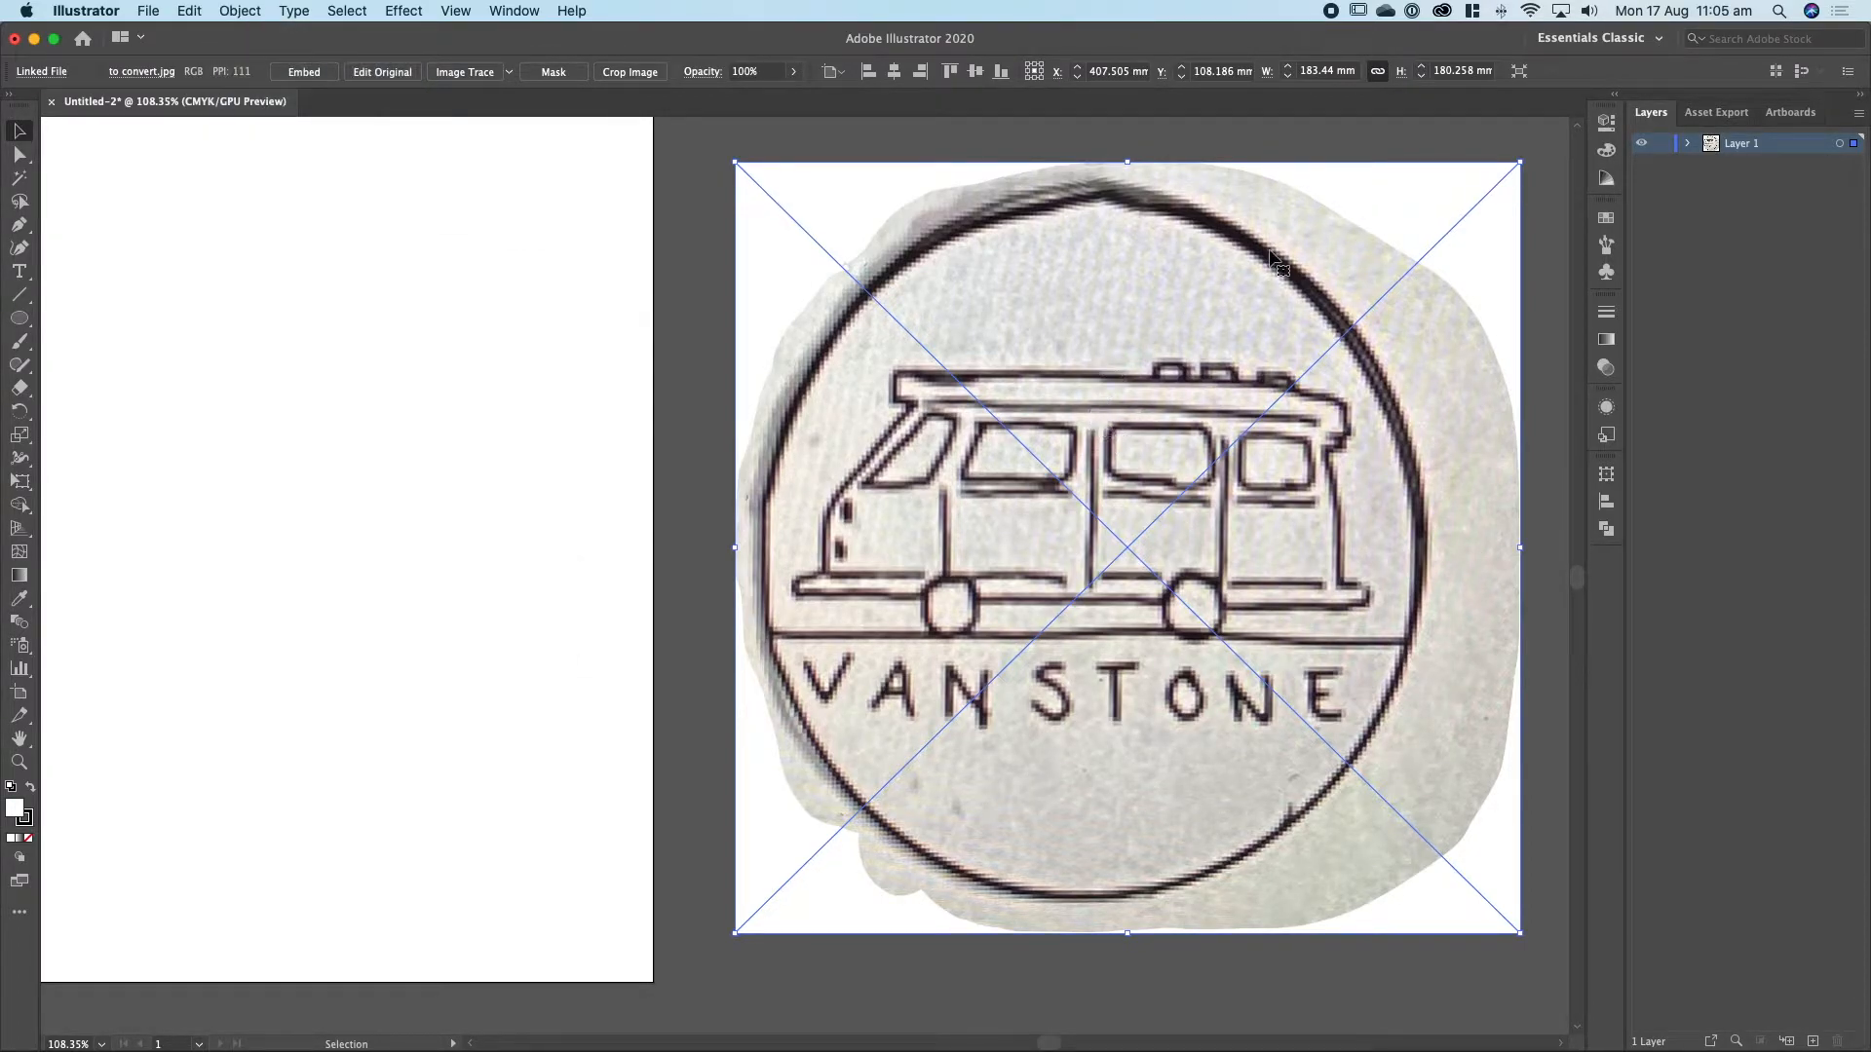
Apply Image Trace to the placed sketch, show its detailed settings and set the threshold to 186.
{"action": "left_click", "coordinate": [465, 72]}
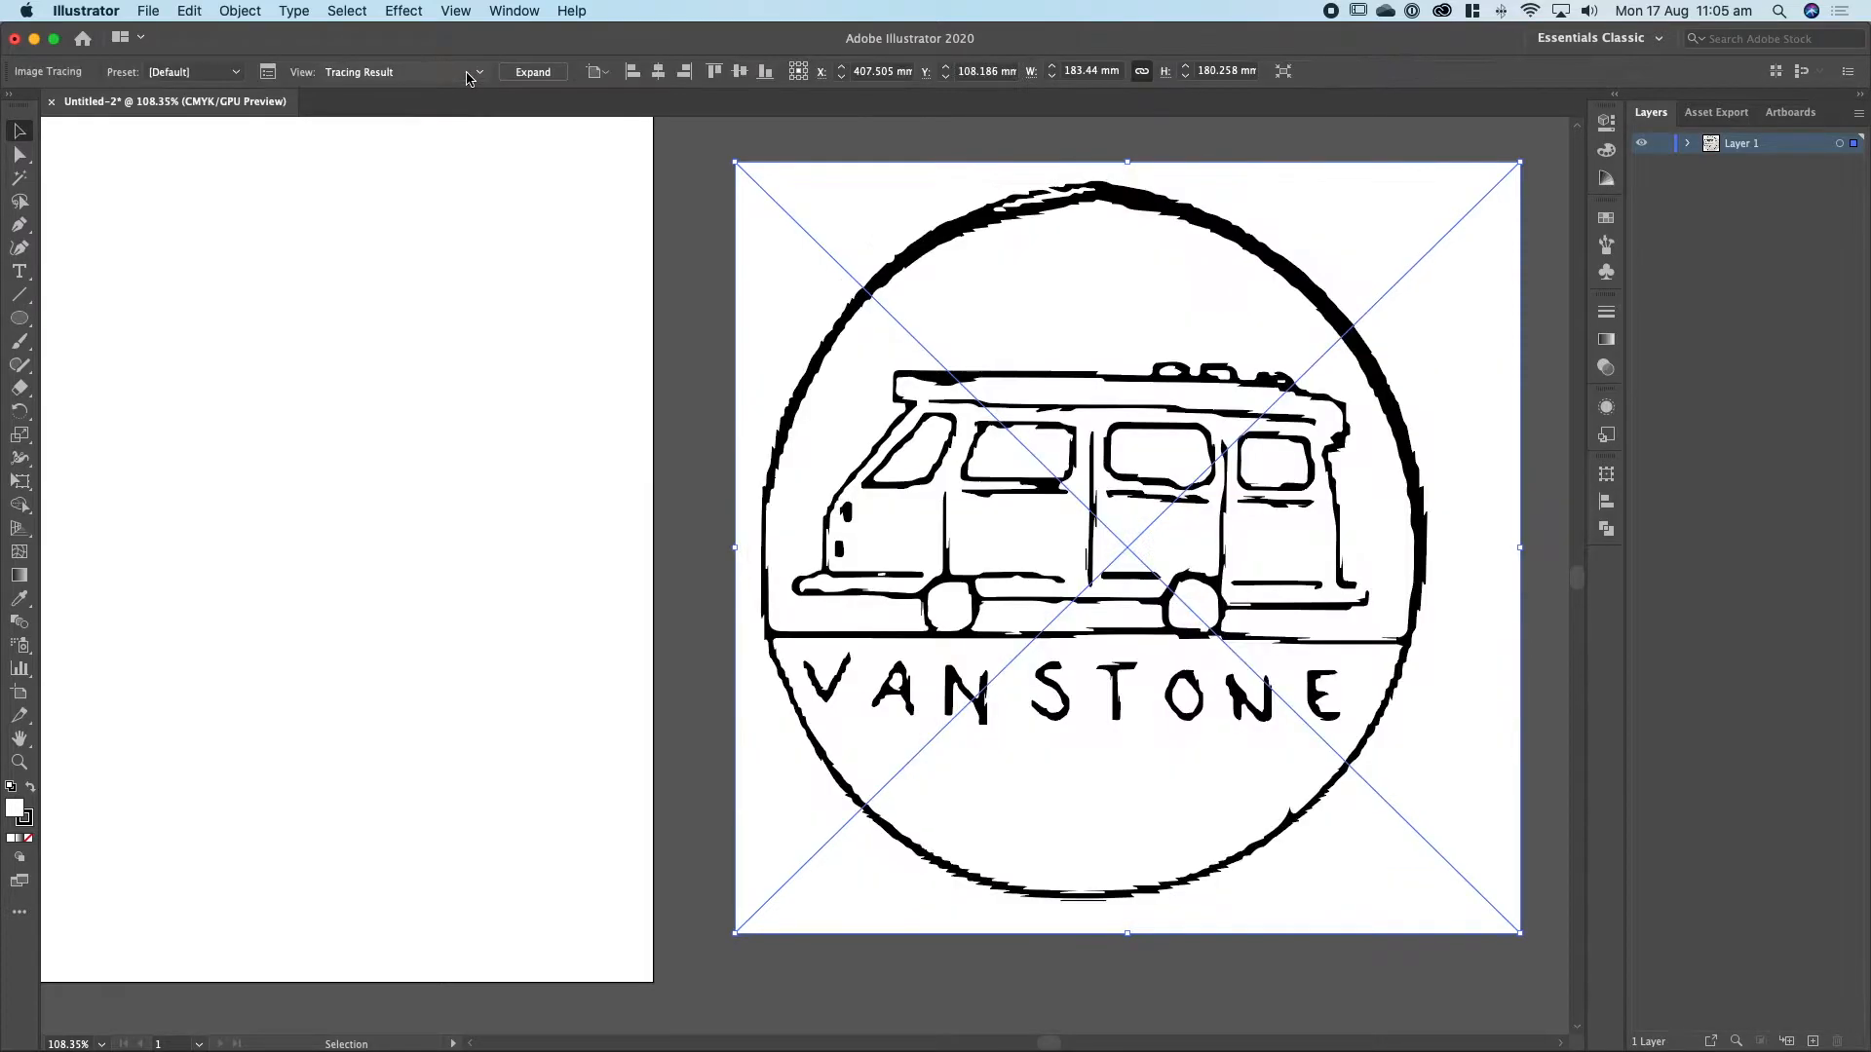
{"action": "left_click", "coordinate": [268, 73]}
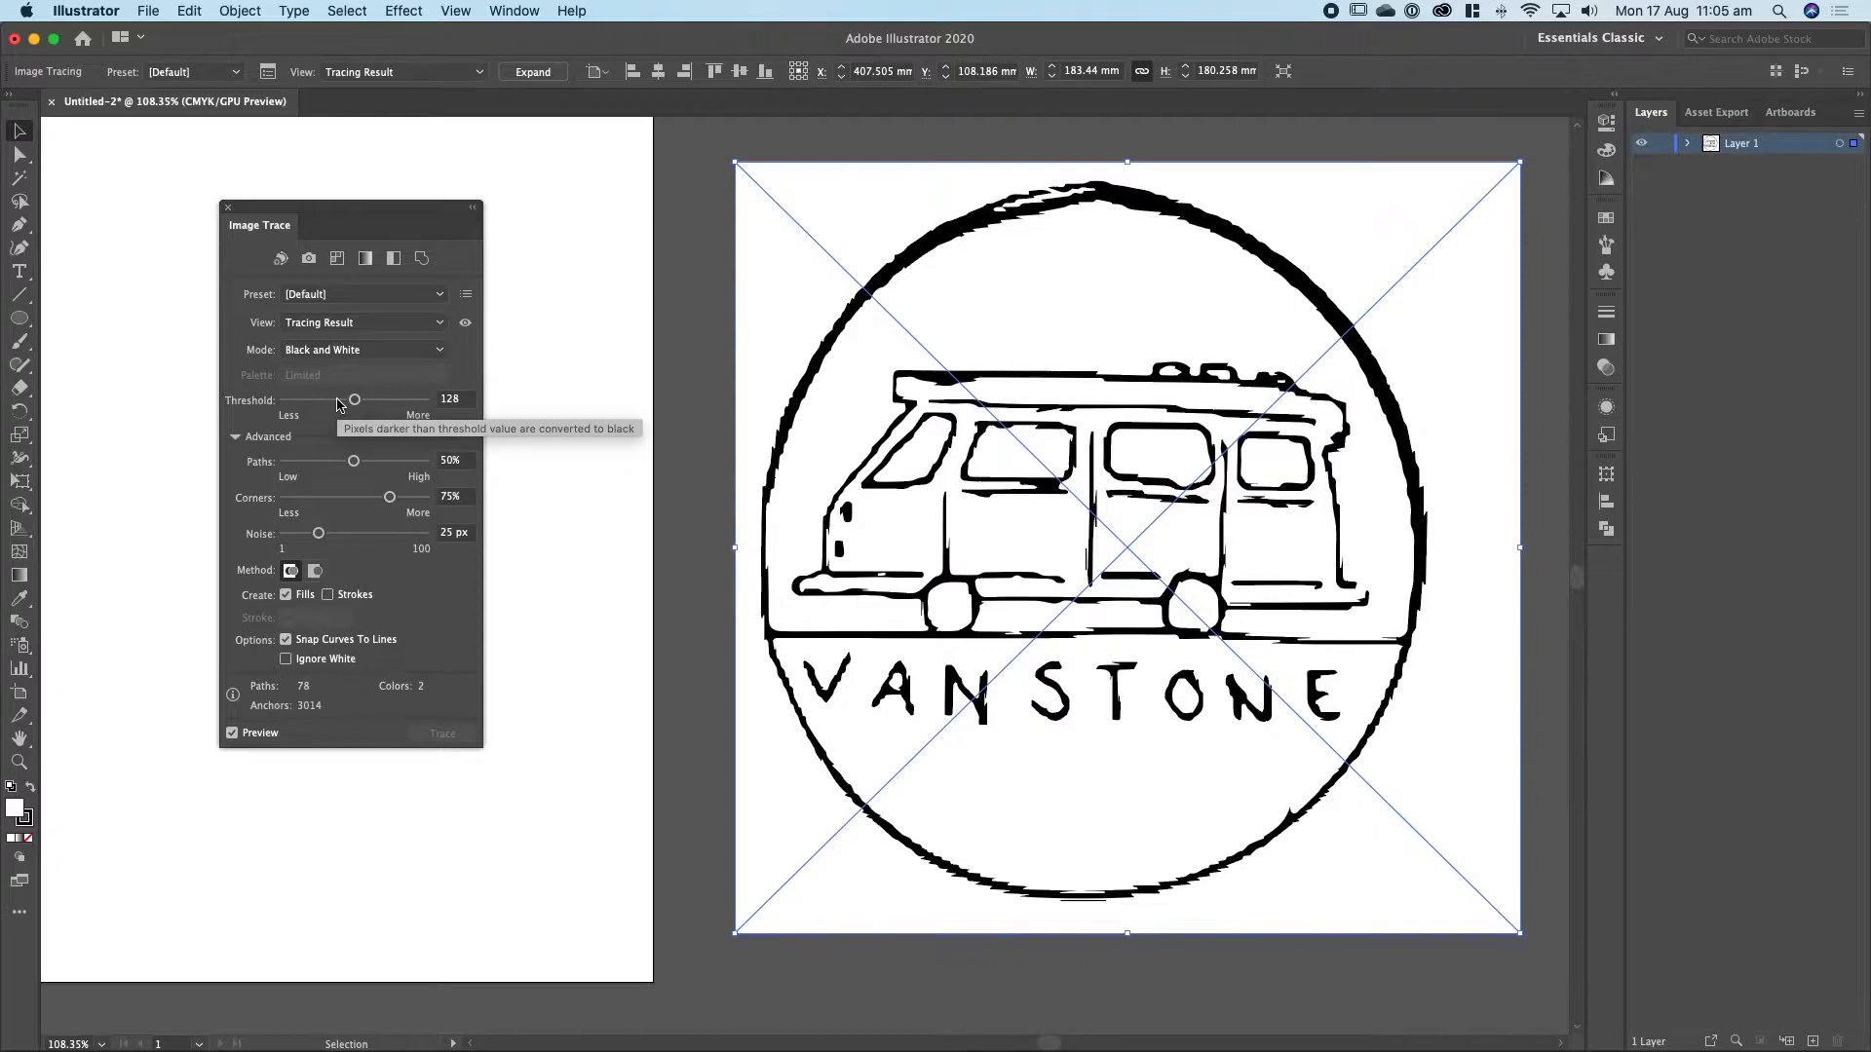
{"action": "left_click_drag", "start_coordinate": [355, 400], "coordinate": [416, 405]}
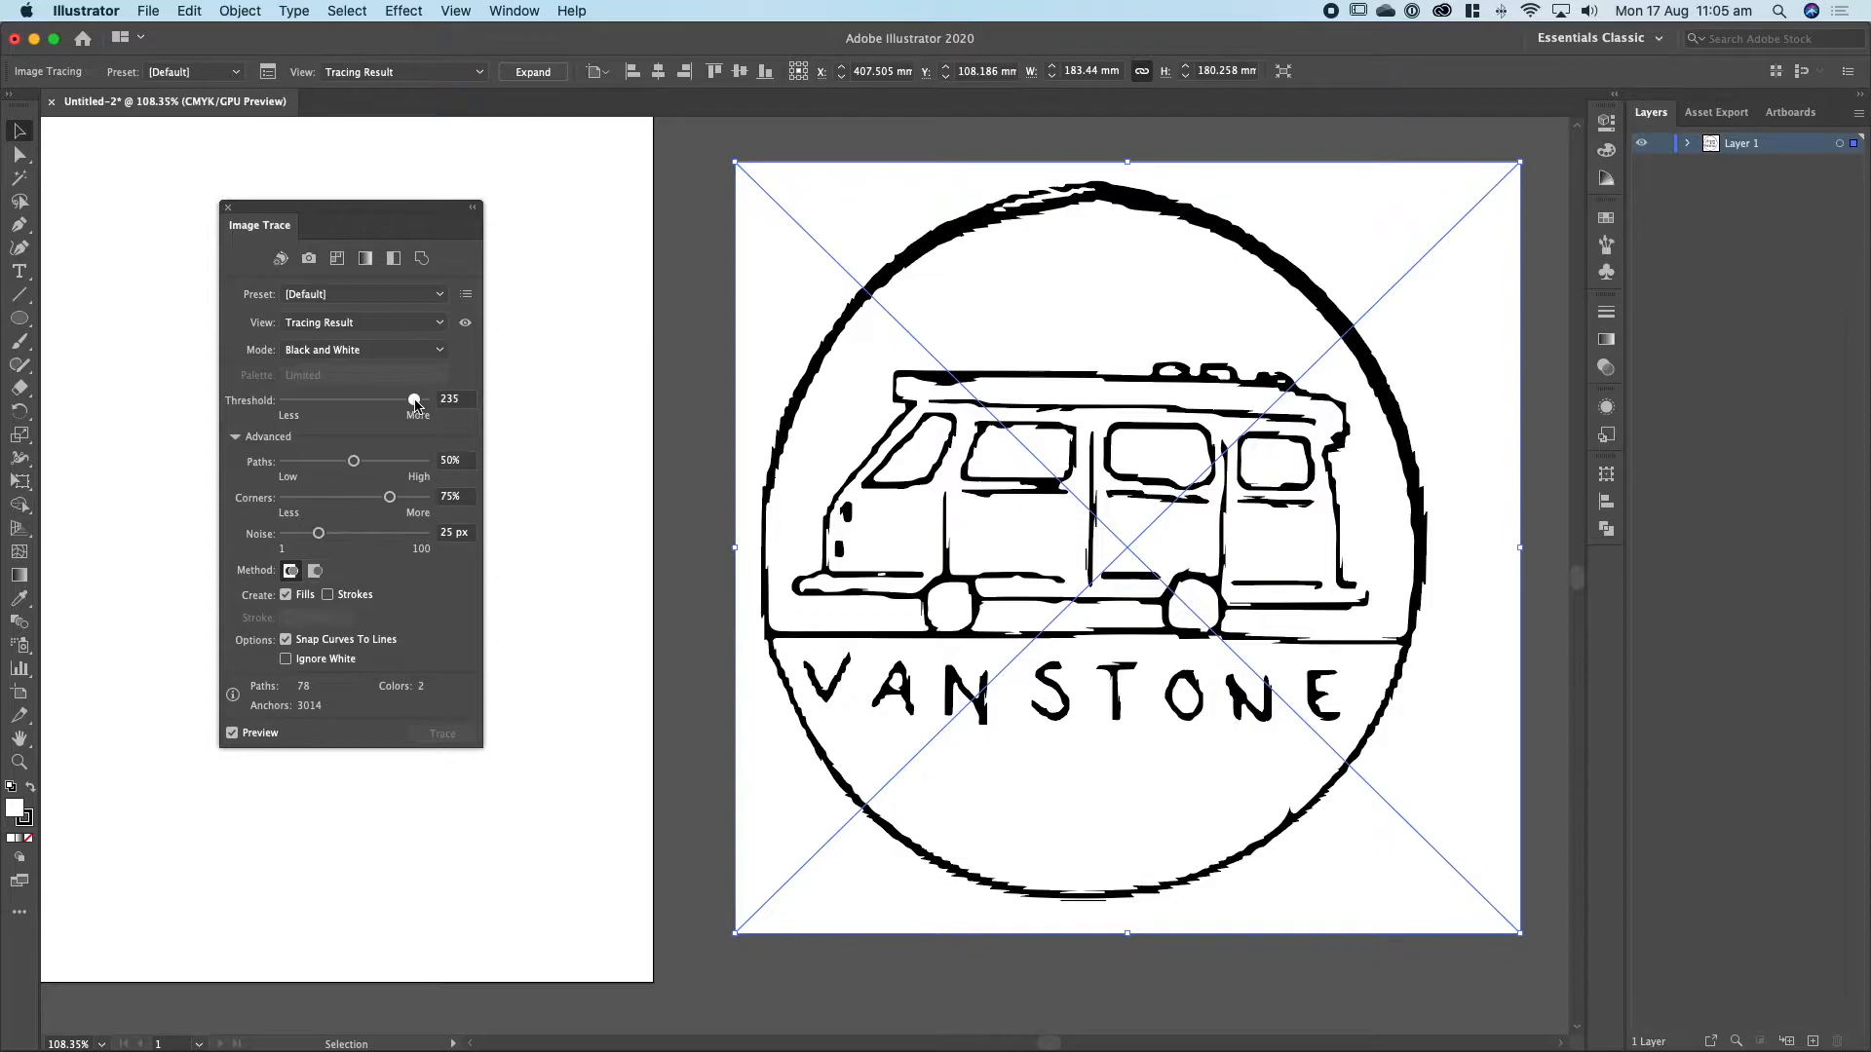
{"action": "mouse_move", "coordinate": [416, 406]}
{"action": "left_mouse_down"}
{"action": "mouse_move", "coordinate": [283, 406]}
{"action": "mouse_move", "coordinate": [395, 406]}
{"action": "left_mouse_up"}
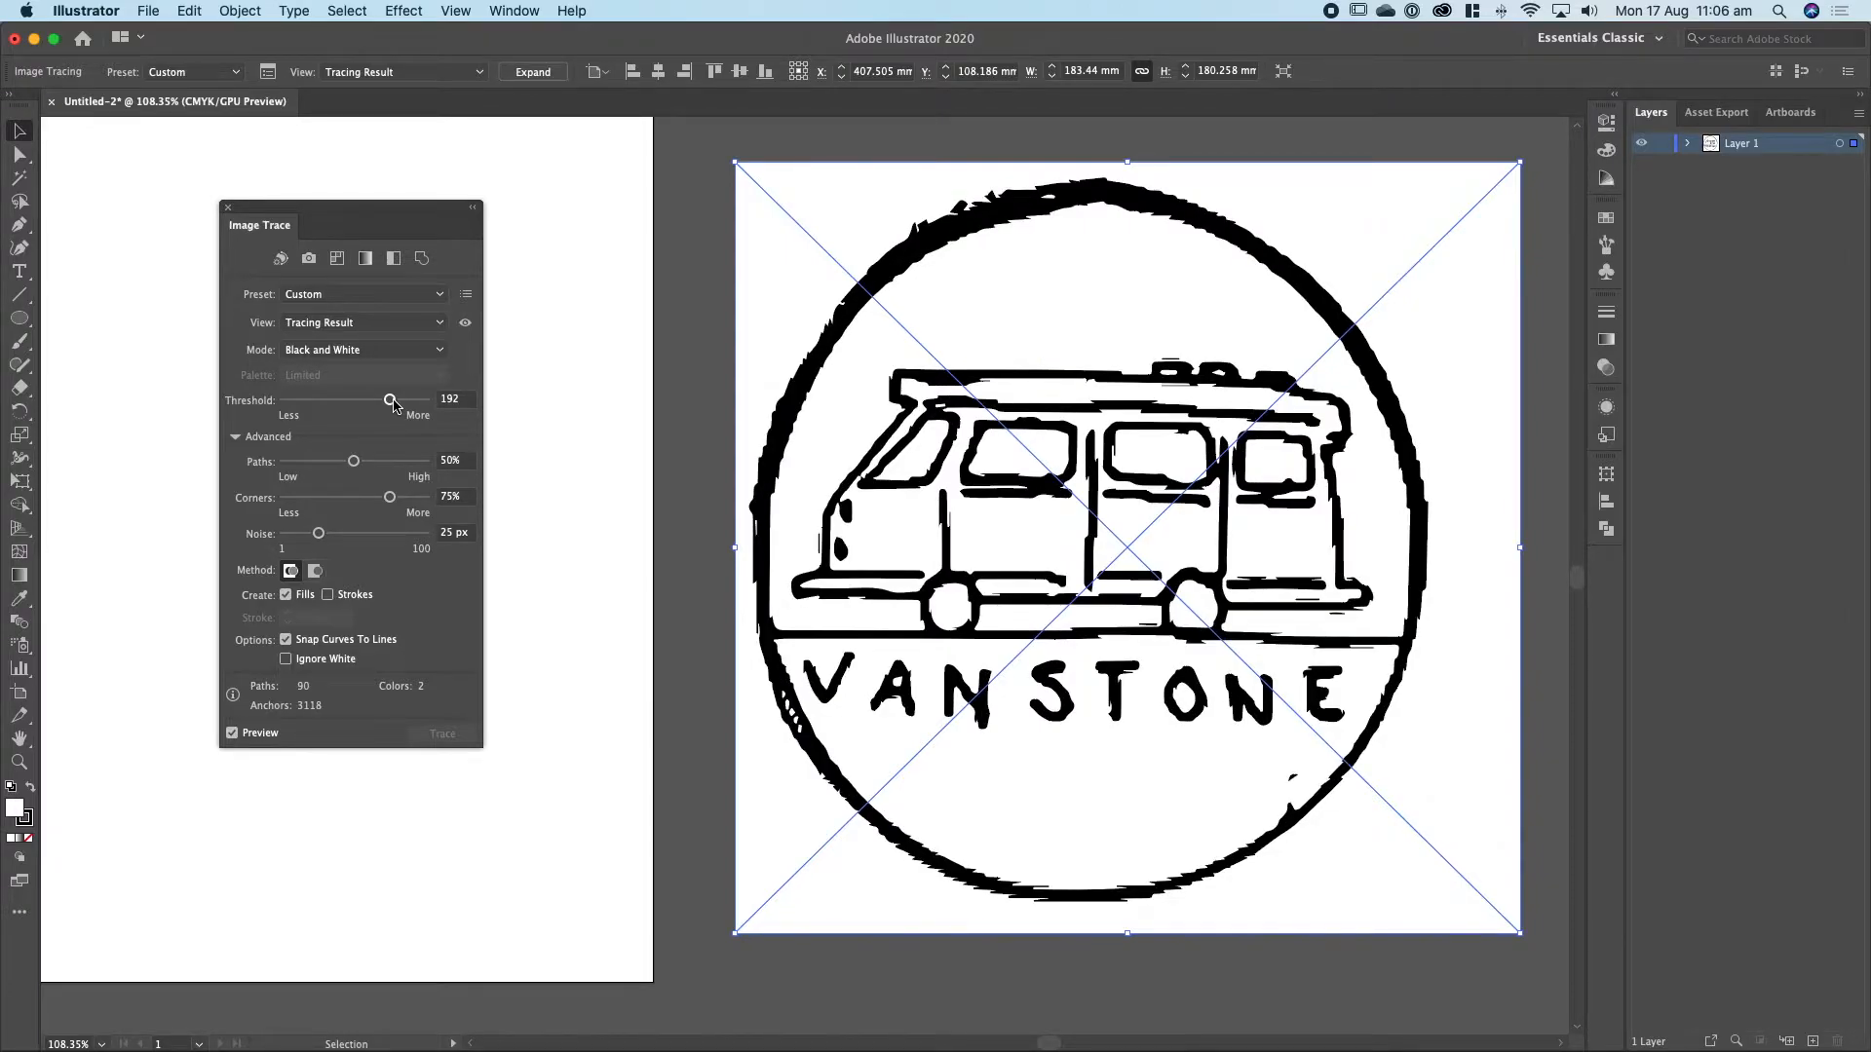
{"action": "left_click_drag", "start_coordinate": [393, 406], "coordinate": [315, 404]}
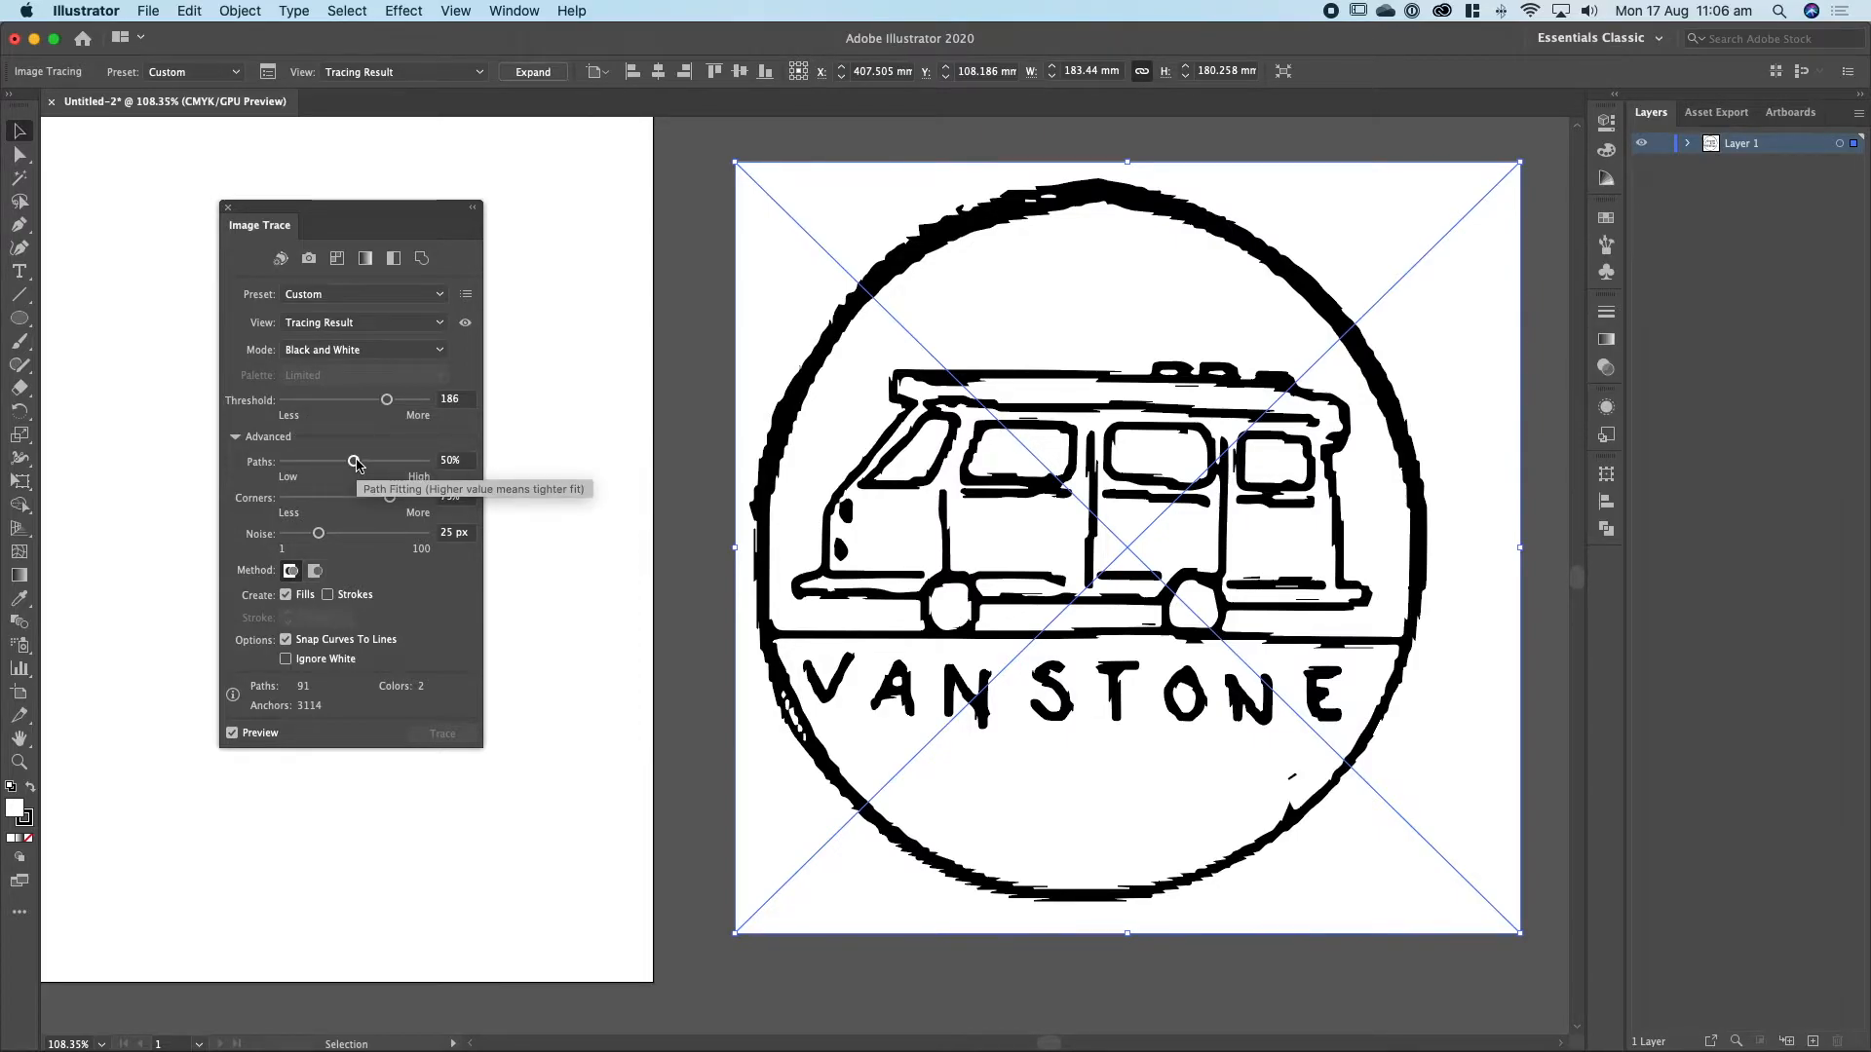
Try the trace's path fitting at 99% and 1%, and set it to 47%.
{"action": "left_click_drag", "start_coordinate": [357, 465], "coordinate": [429, 467]}
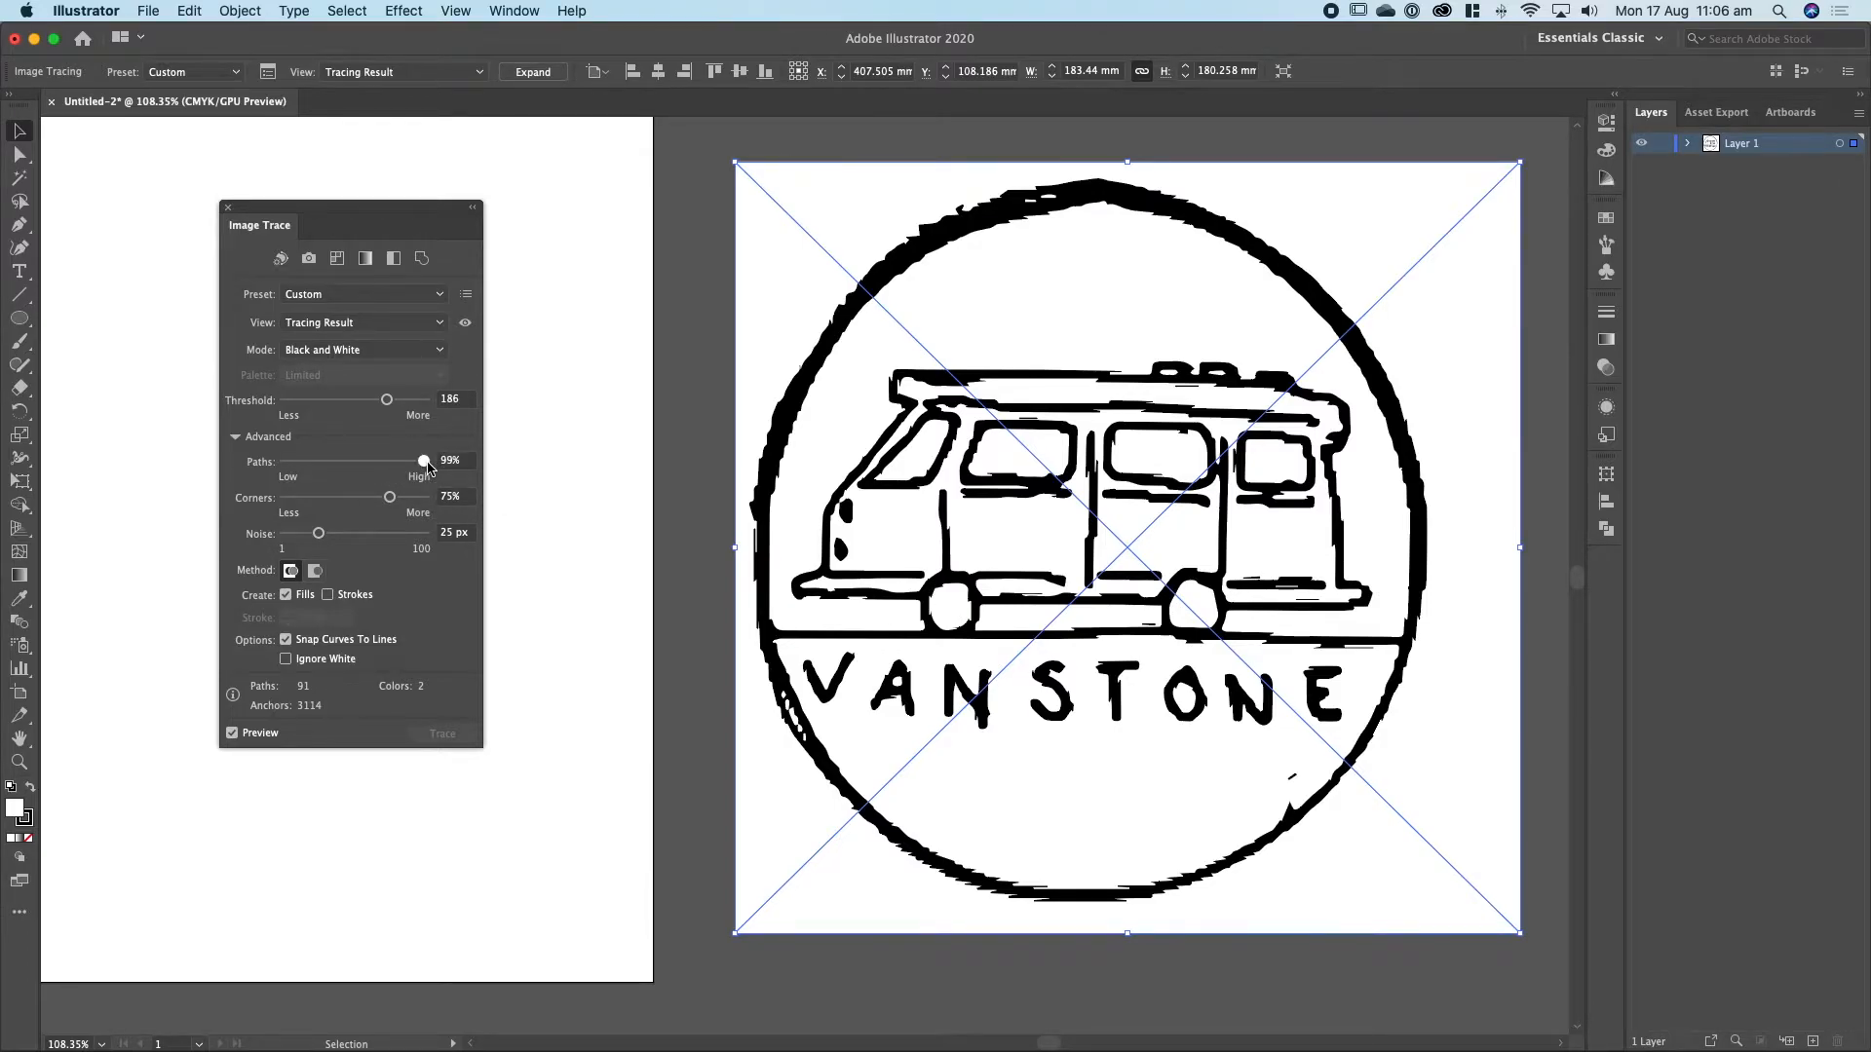
{"action": "left_click", "coordinate": [419, 462]}
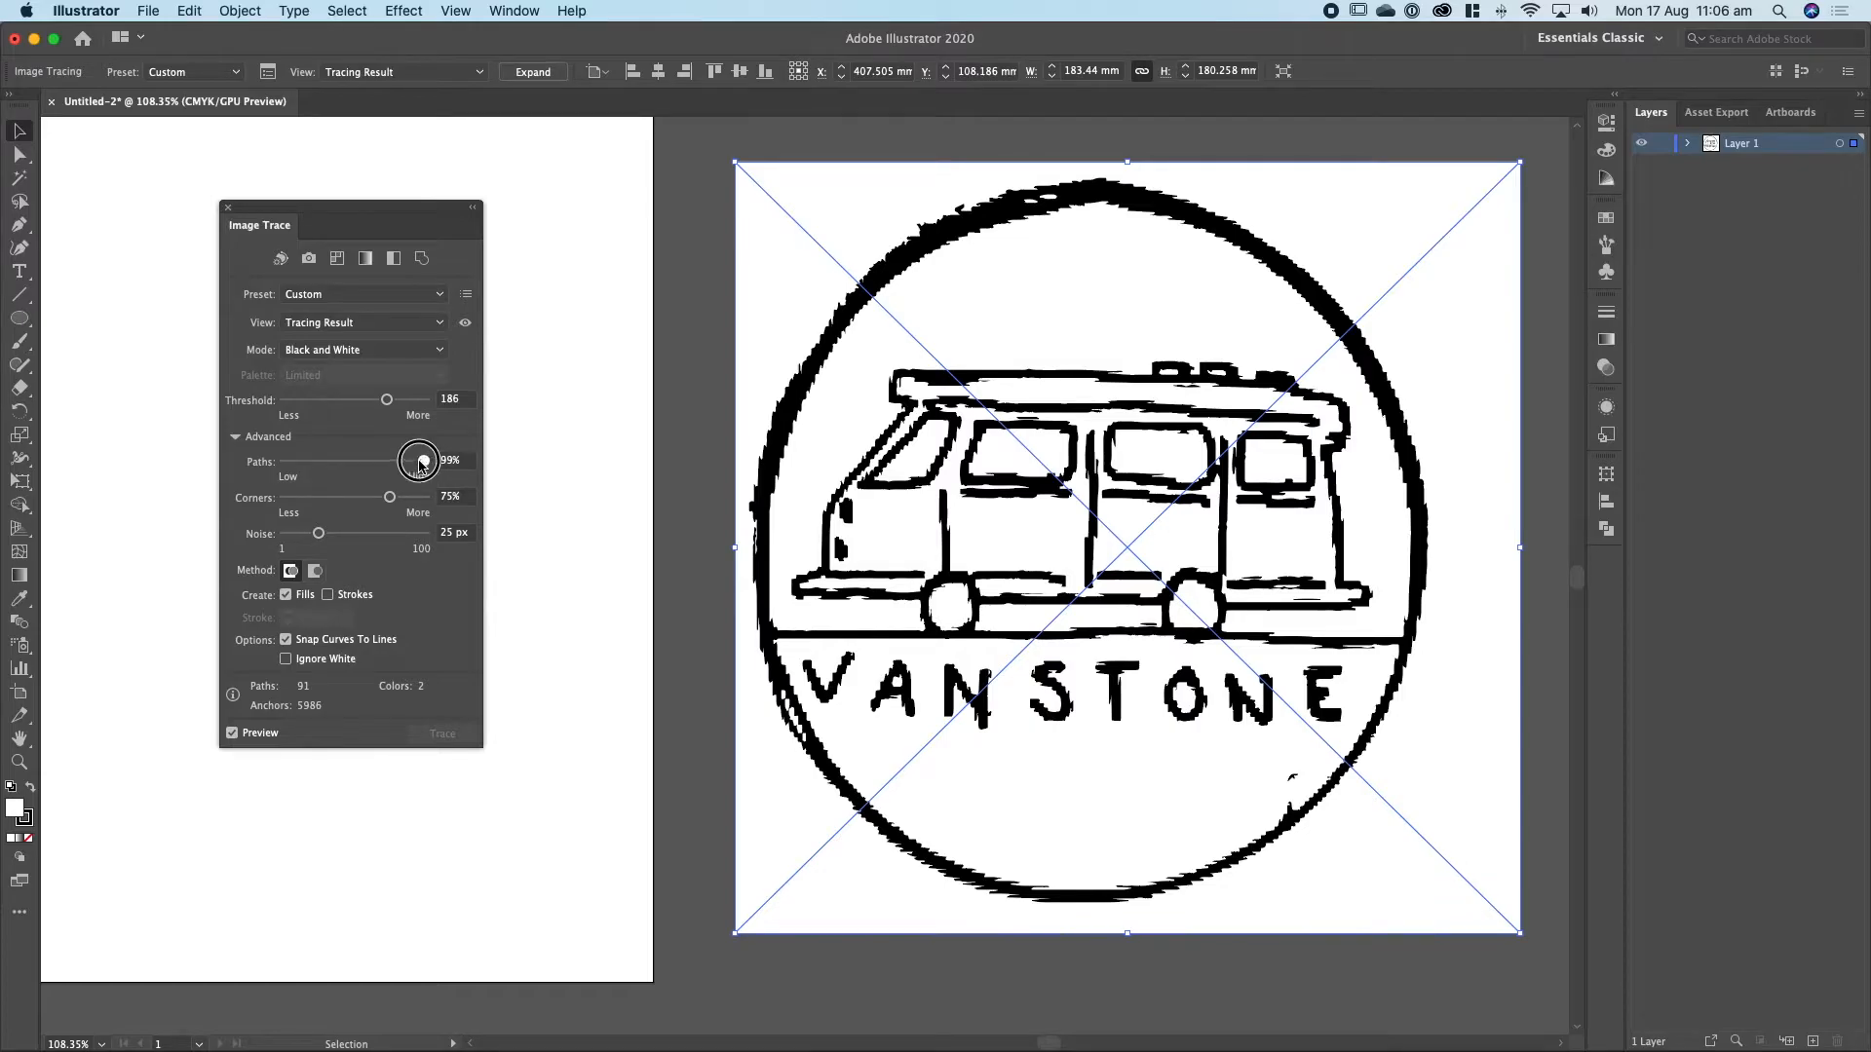
{"action": "left_click_drag", "start_coordinate": [420, 465], "coordinate": [269, 467]}
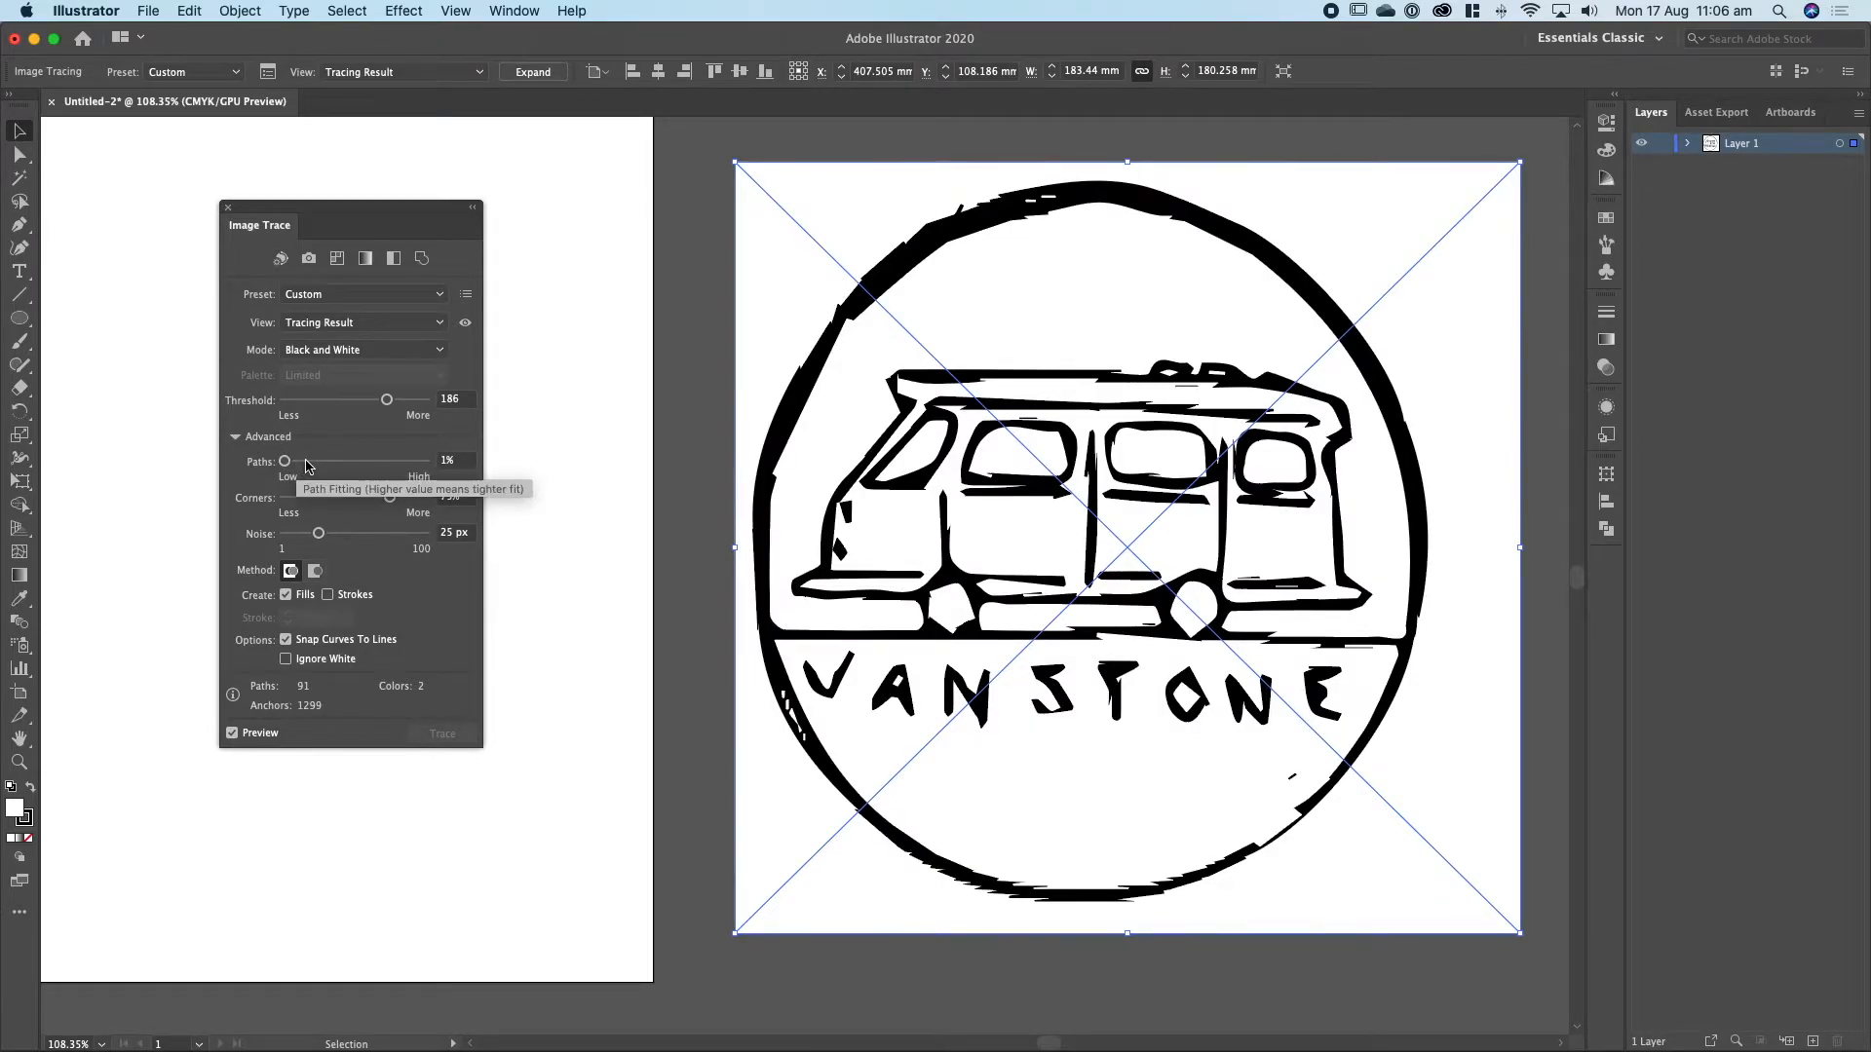
{"action": "left_click_drag", "start_coordinate": [285, 461], "coordinate": [351, 467]}
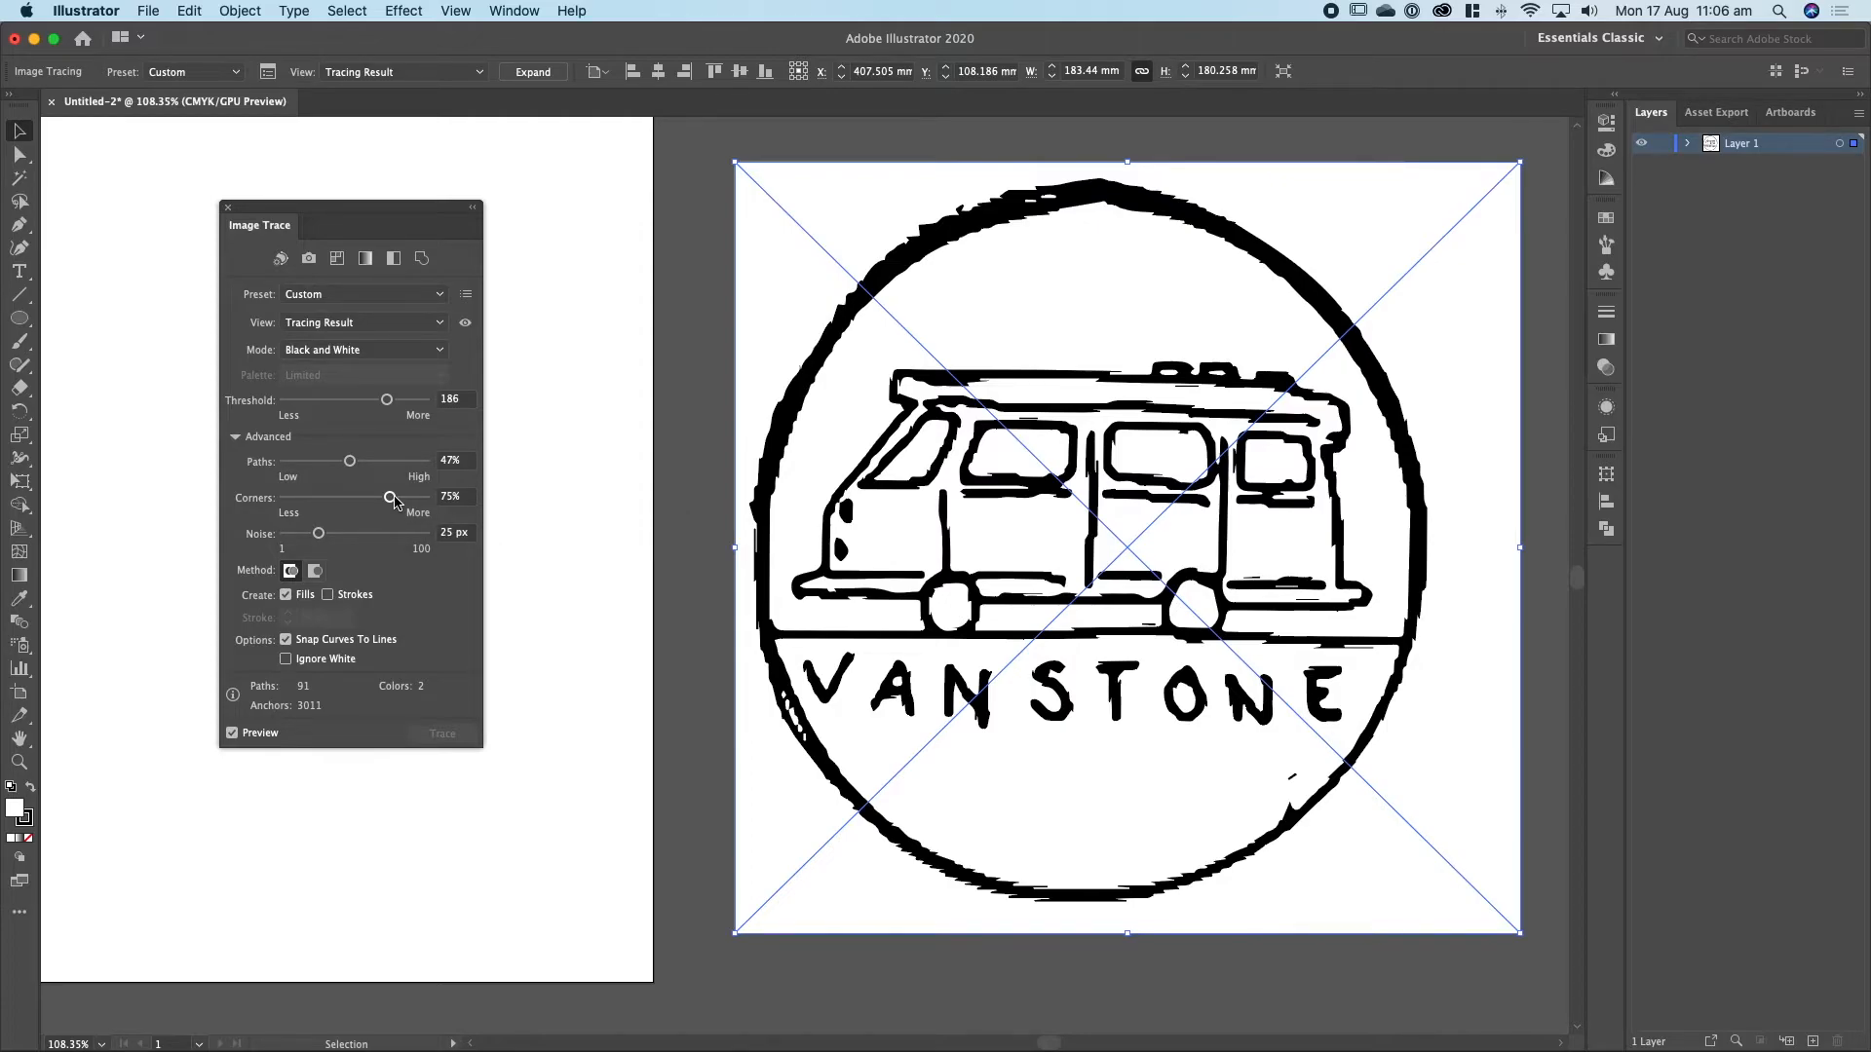
Try the trace's corner emphasis at 100% and 0%, and set it to 50%.
{"action": "left_click_drag", "start_coordinate": [392, 501], "coordinate": [457, 505]}
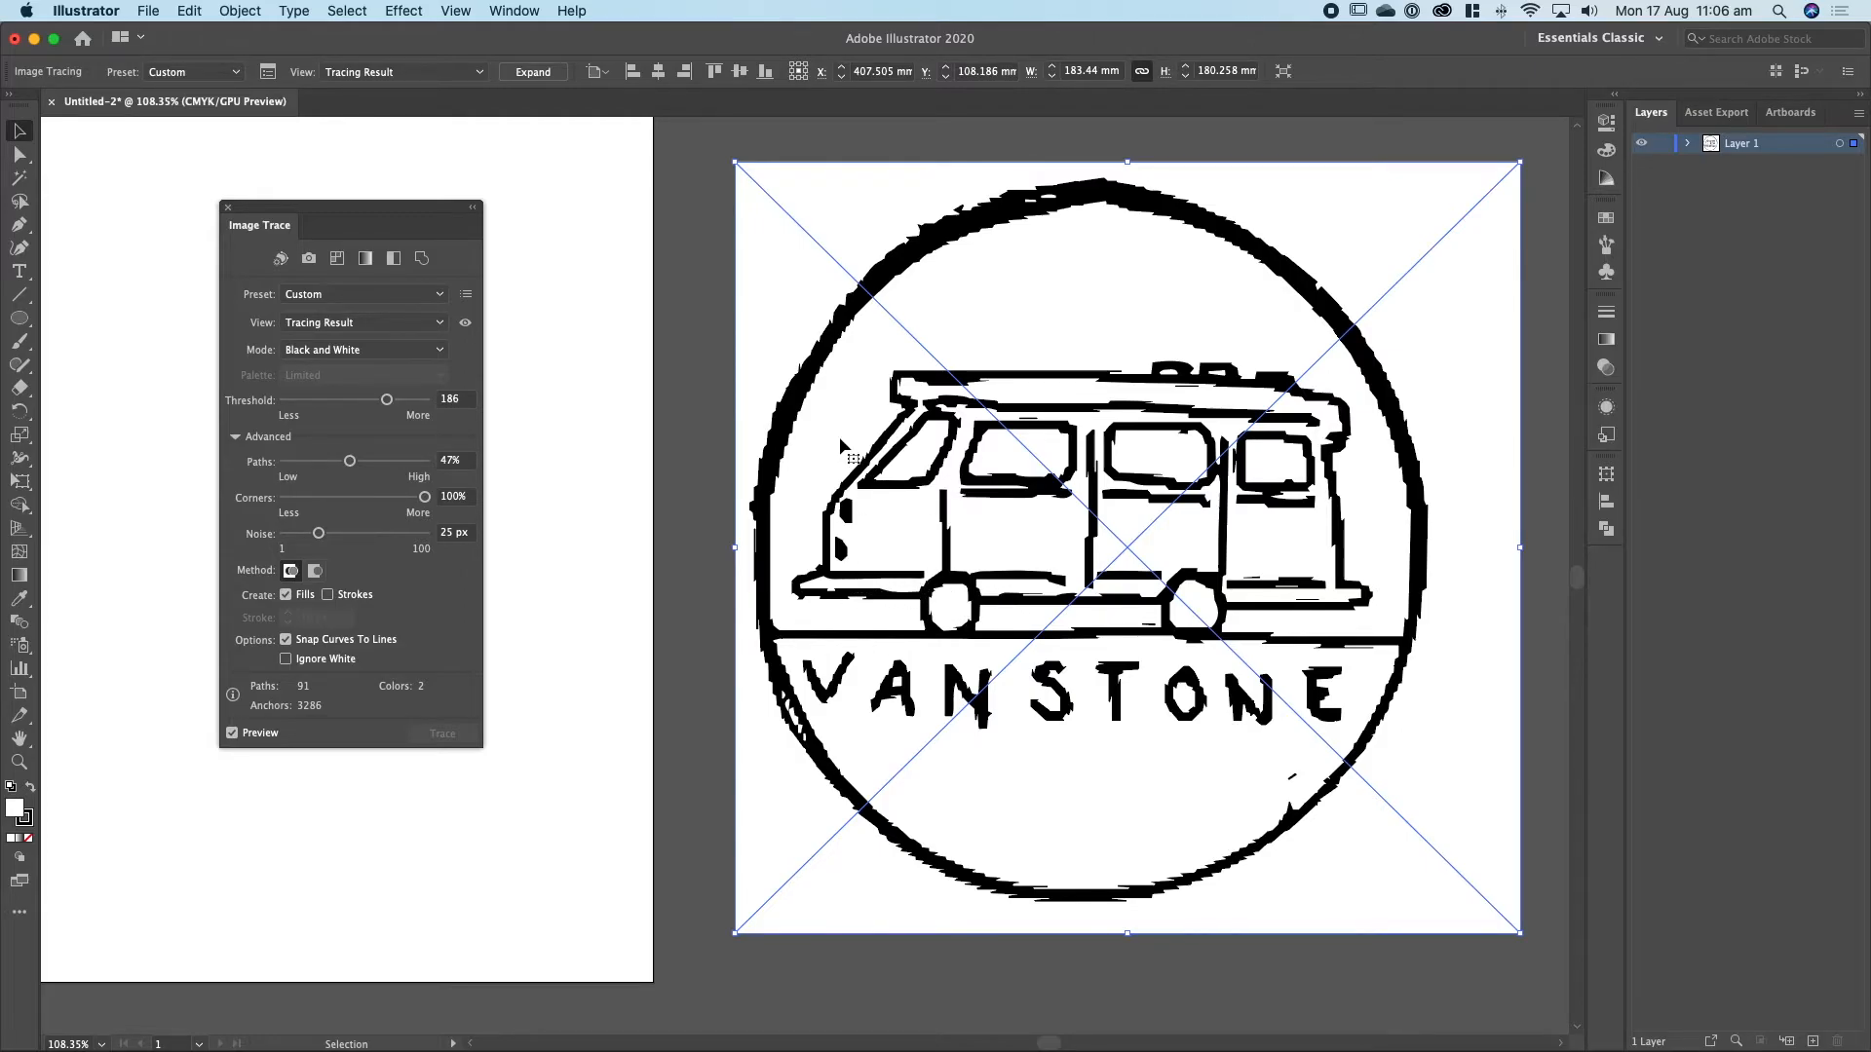
{"action": "left_click_drag", "start_coordinate": [421, 502], "coordinate": [278, 500]}
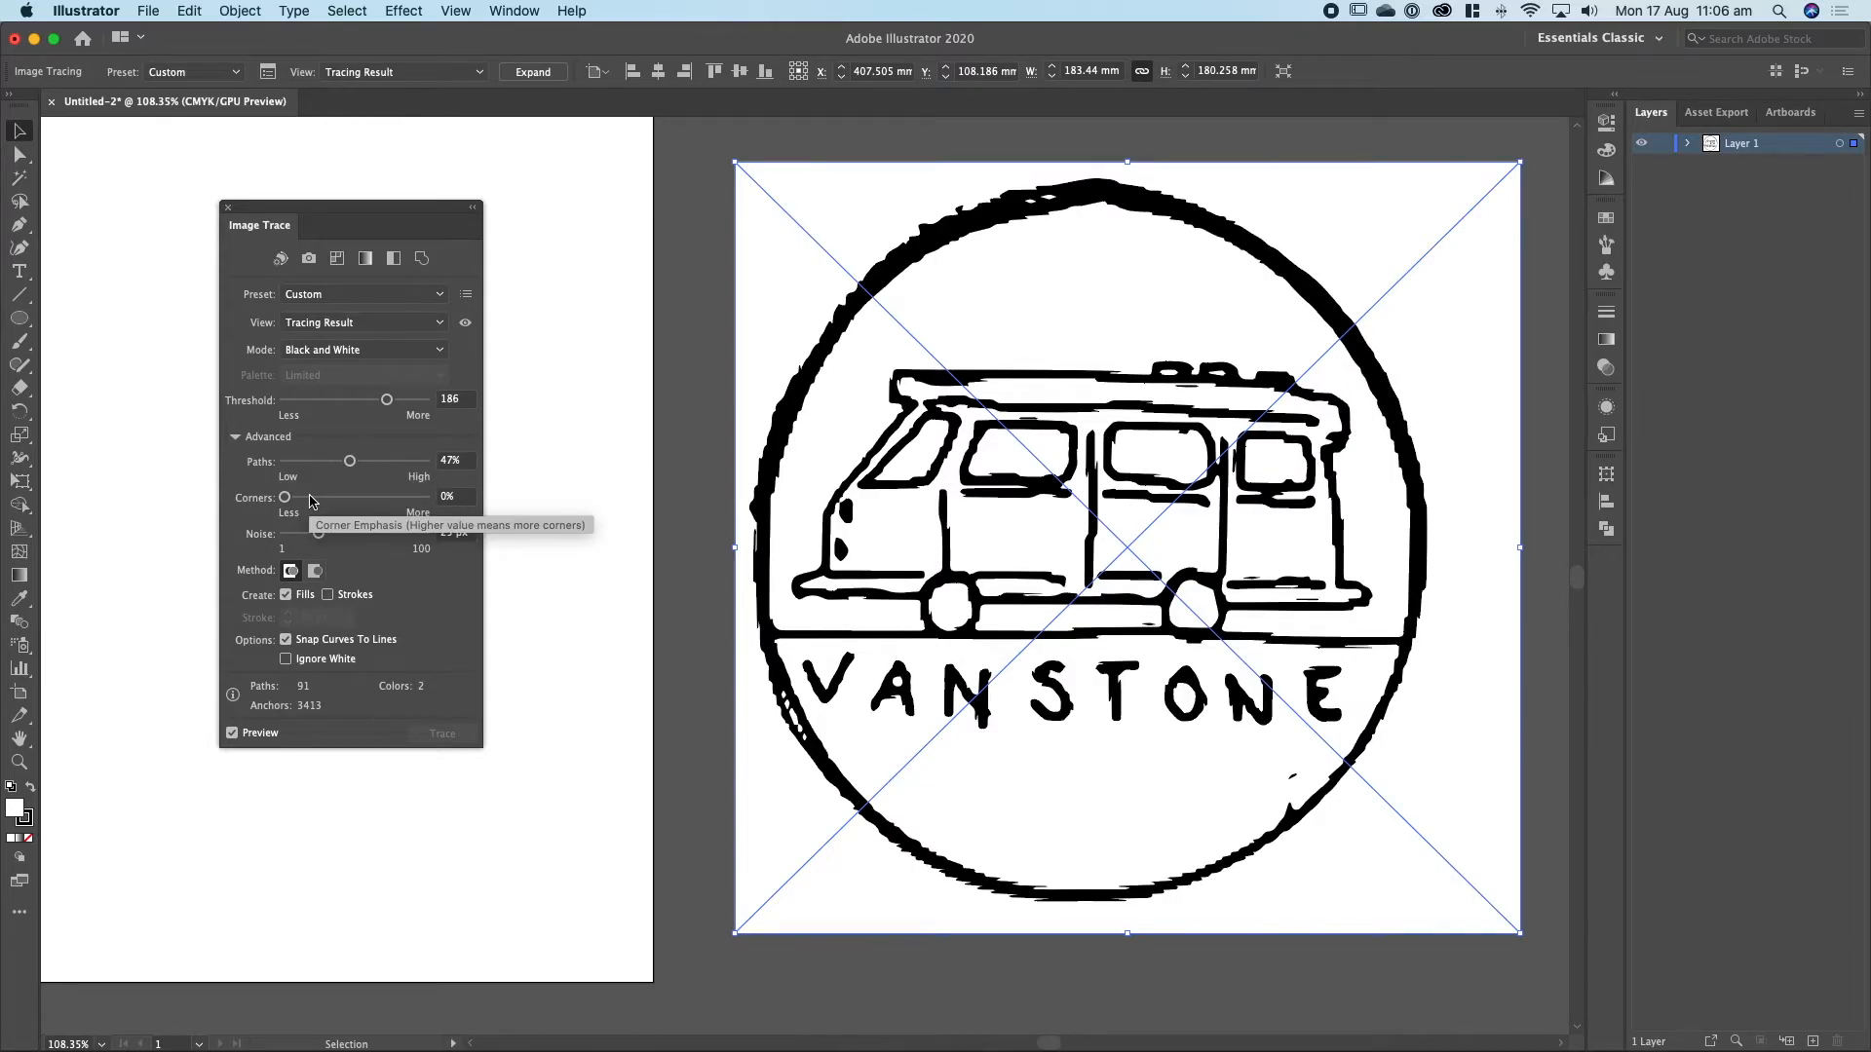
{"action": "left_click_drag", "start_coordinate": [310, 502], "coordinate": [357, 501]}
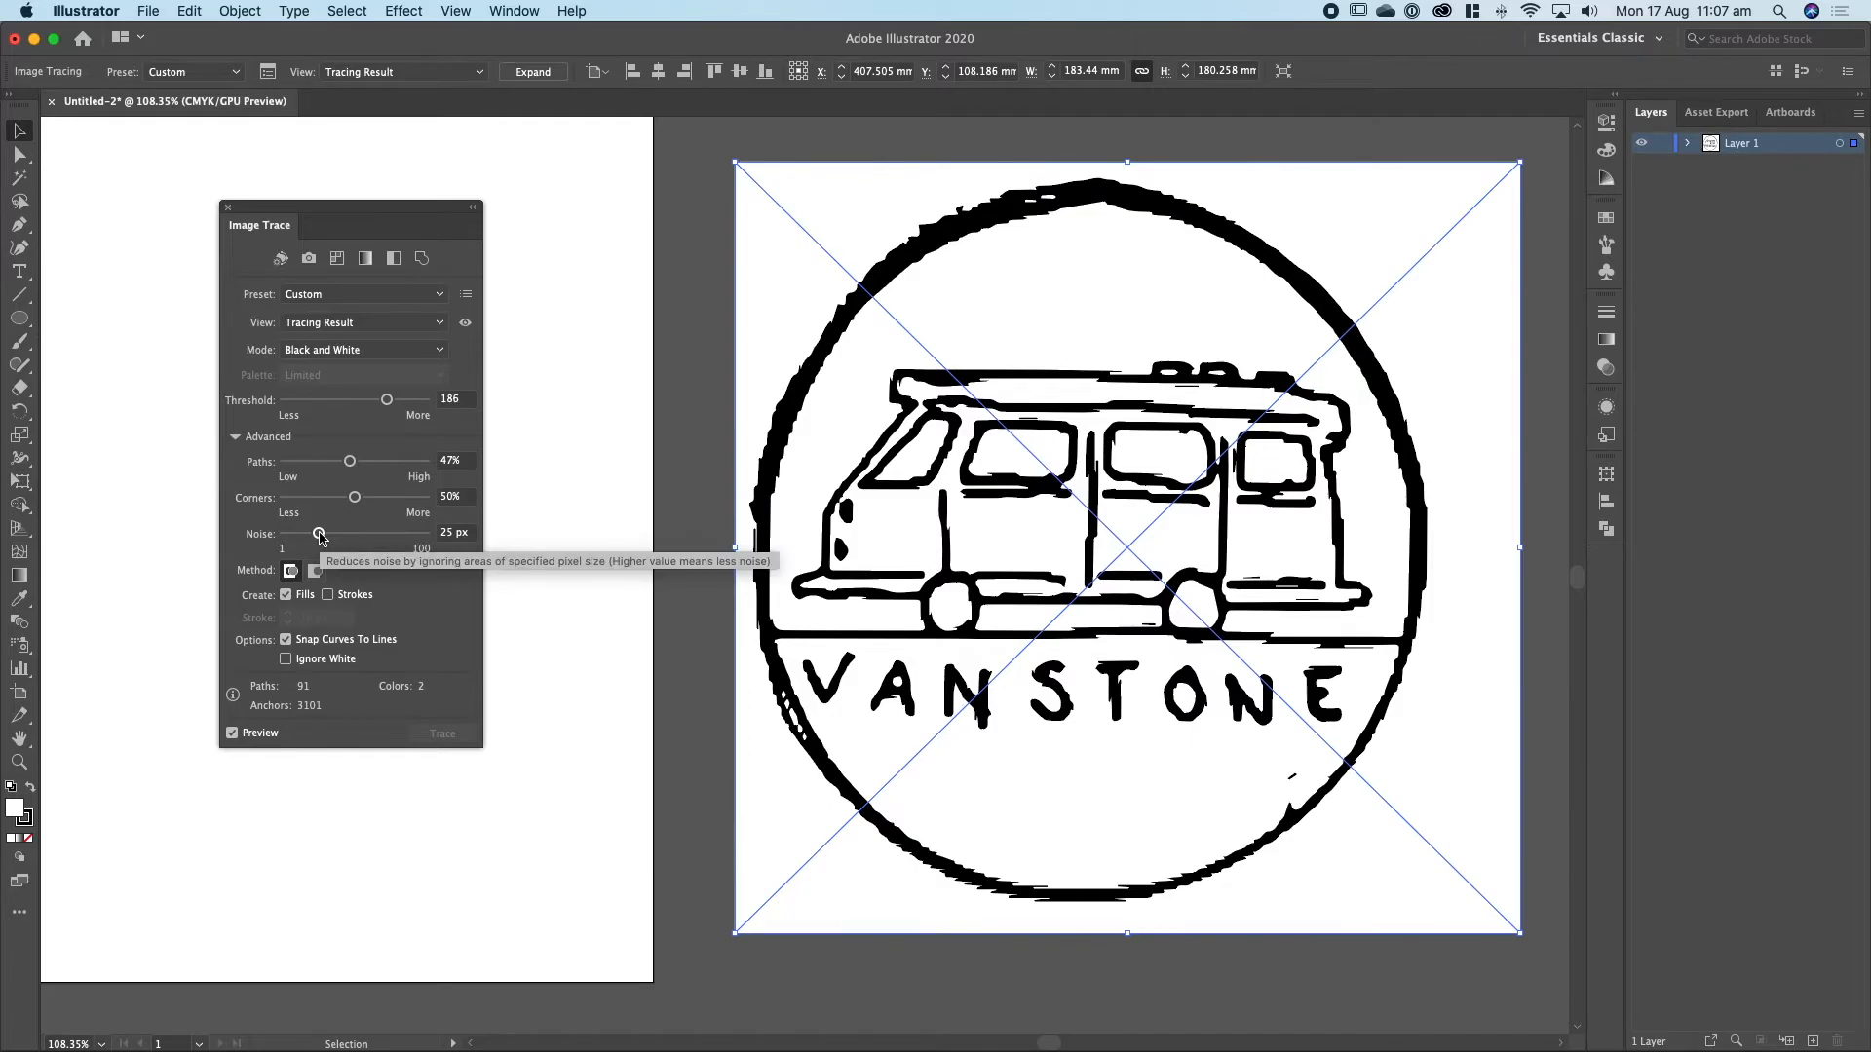
Set the trace's noise to 43 px after trying 100 px and 1 px, and make it ignore white.
{"action": "left_click_drag", "start_coordinate": [319, 536], "coordinate": [430, 537]}
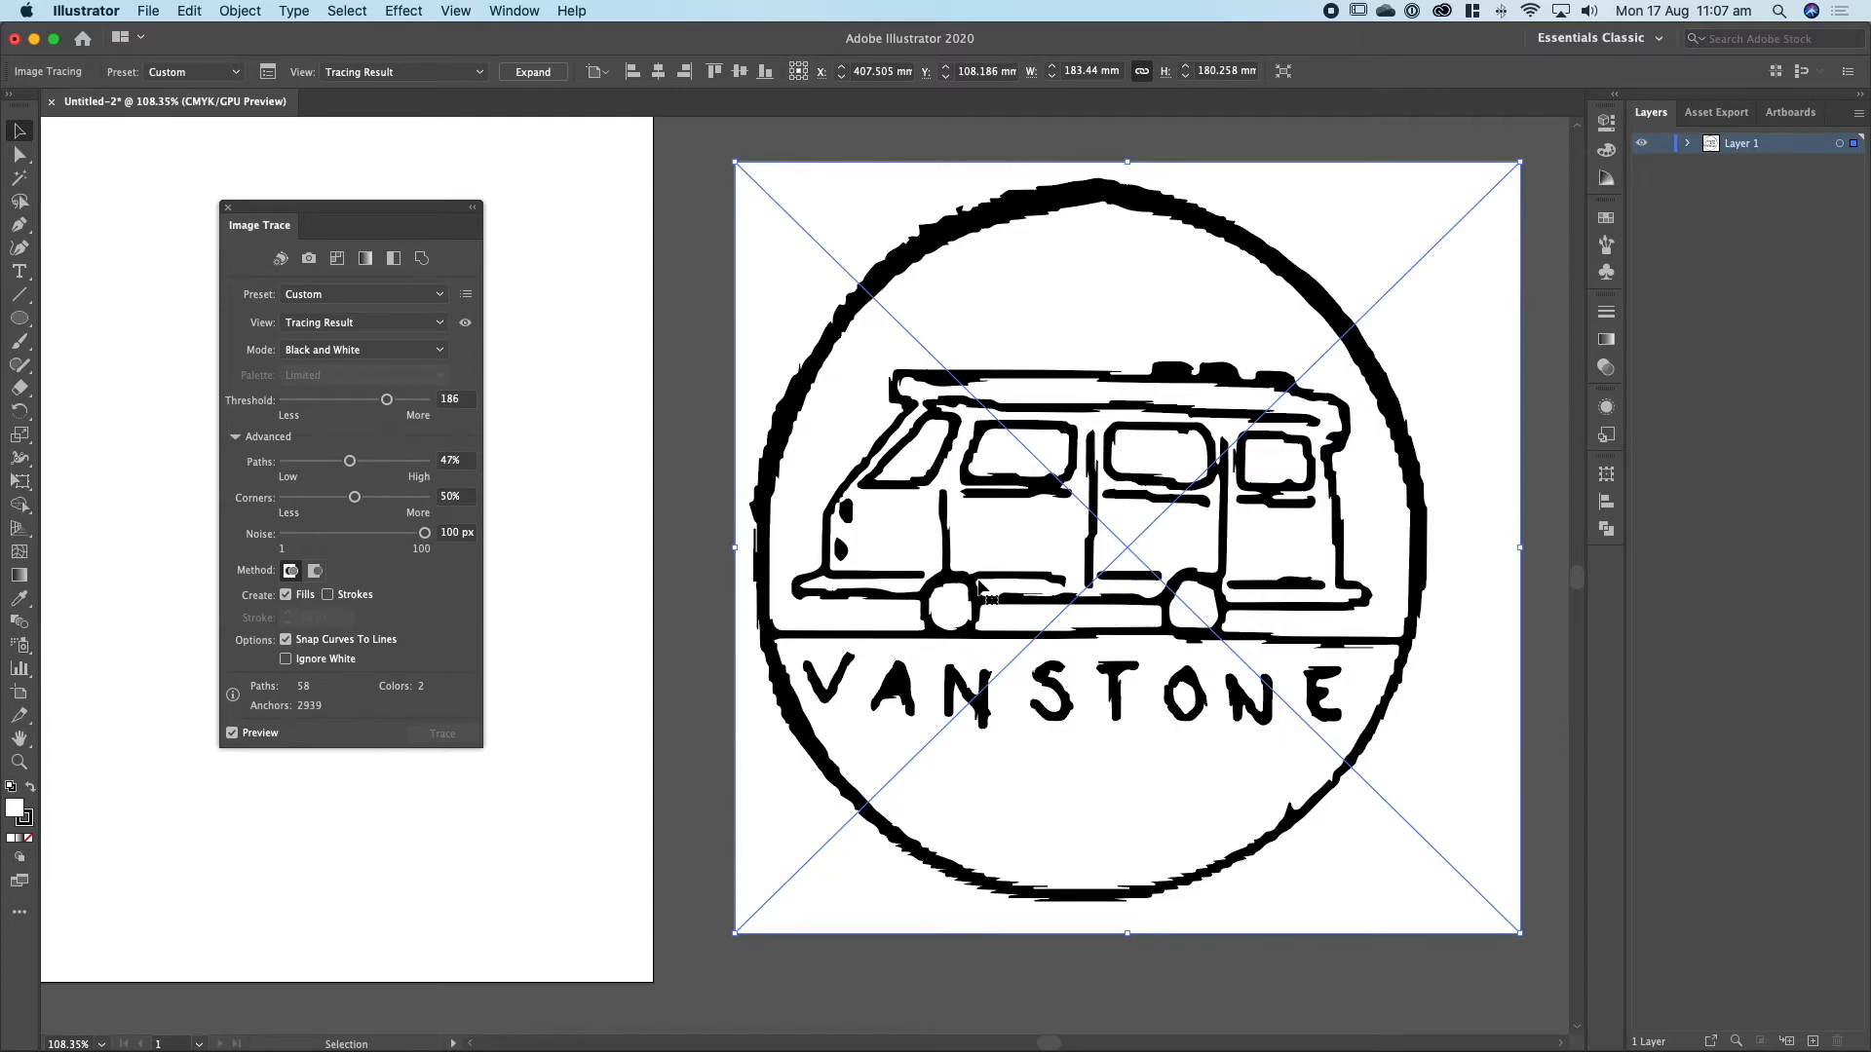
{"action": "left_click_drag", "start_coordinate": [419, 535], "coordinate": [263, 536]}
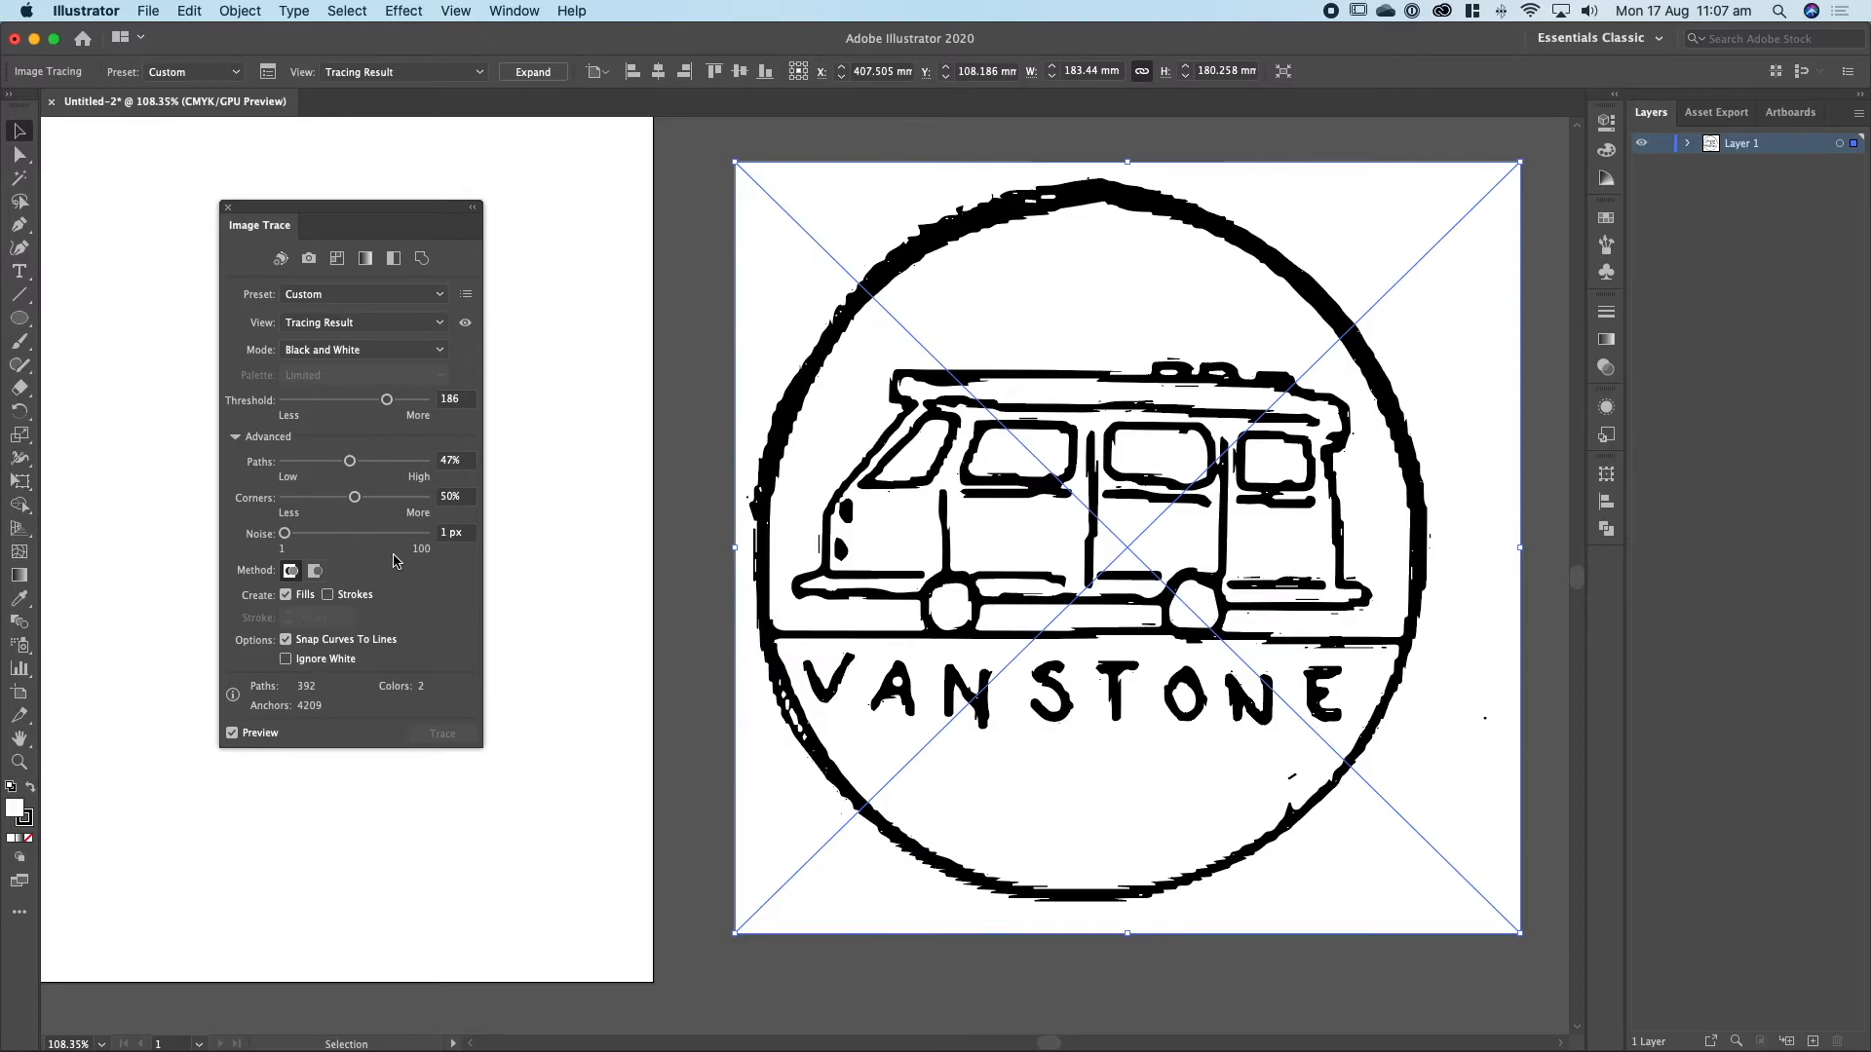
{"action": "left_click_drag", "start_coordinate": [321, 538], "coordinate": [343, 539]}
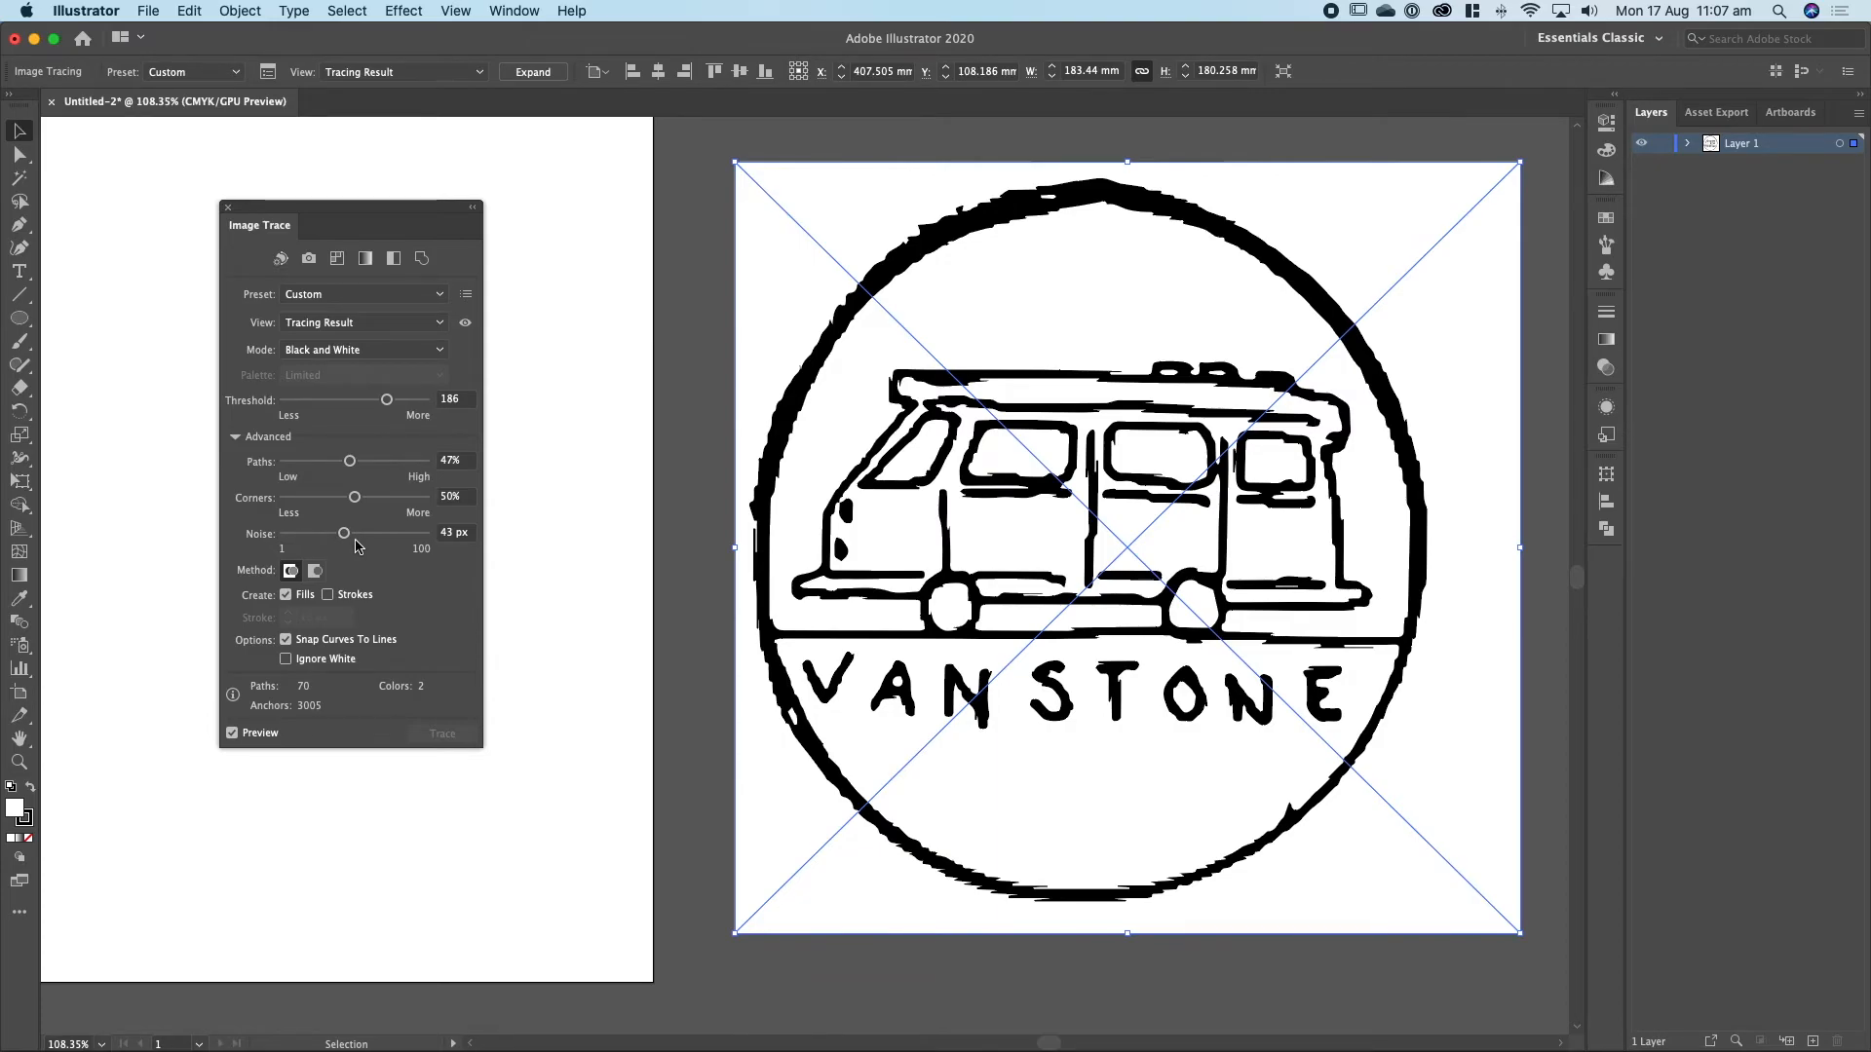
{"action": "left_click", "coordinate": [285, 660]}
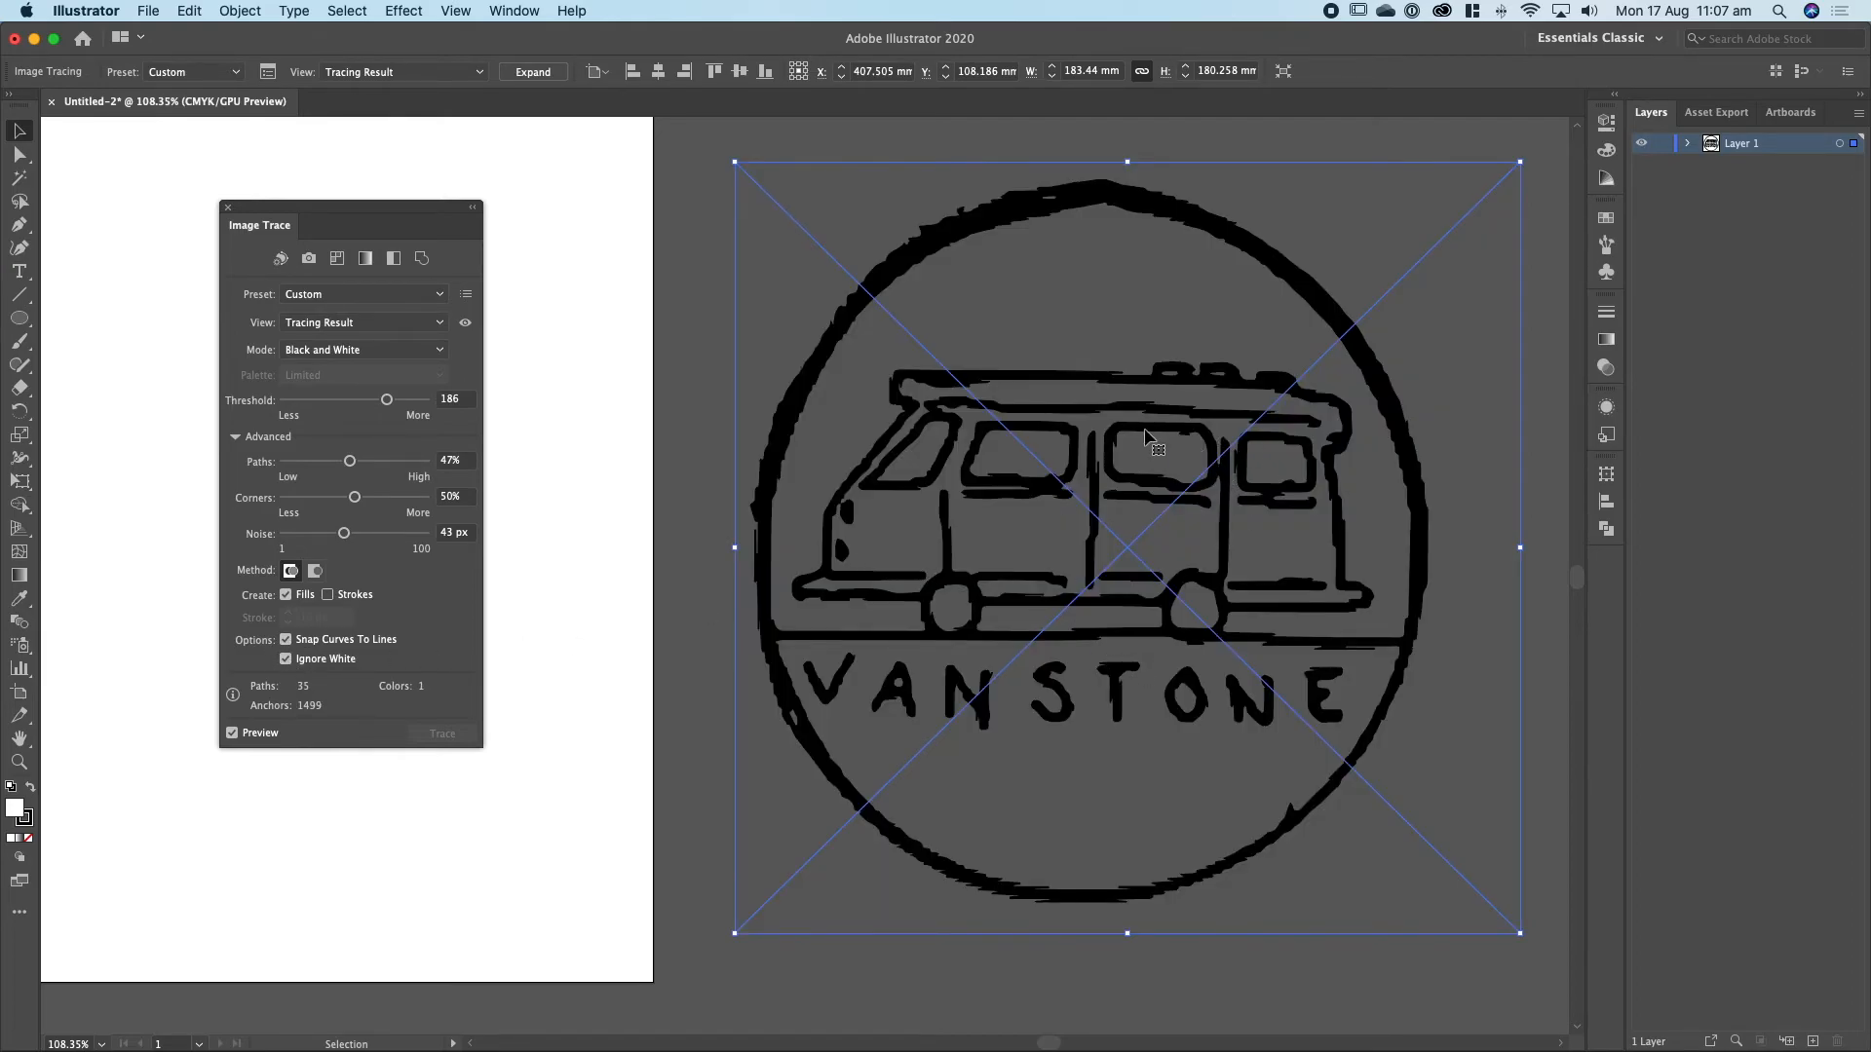
Expand the tracing into vector paths and move the resulting logo onto the artboard.
{"action": "left_click", "coordinate": [533, 72]}
{"action": "left_click", "coordinate": [227, 212]}
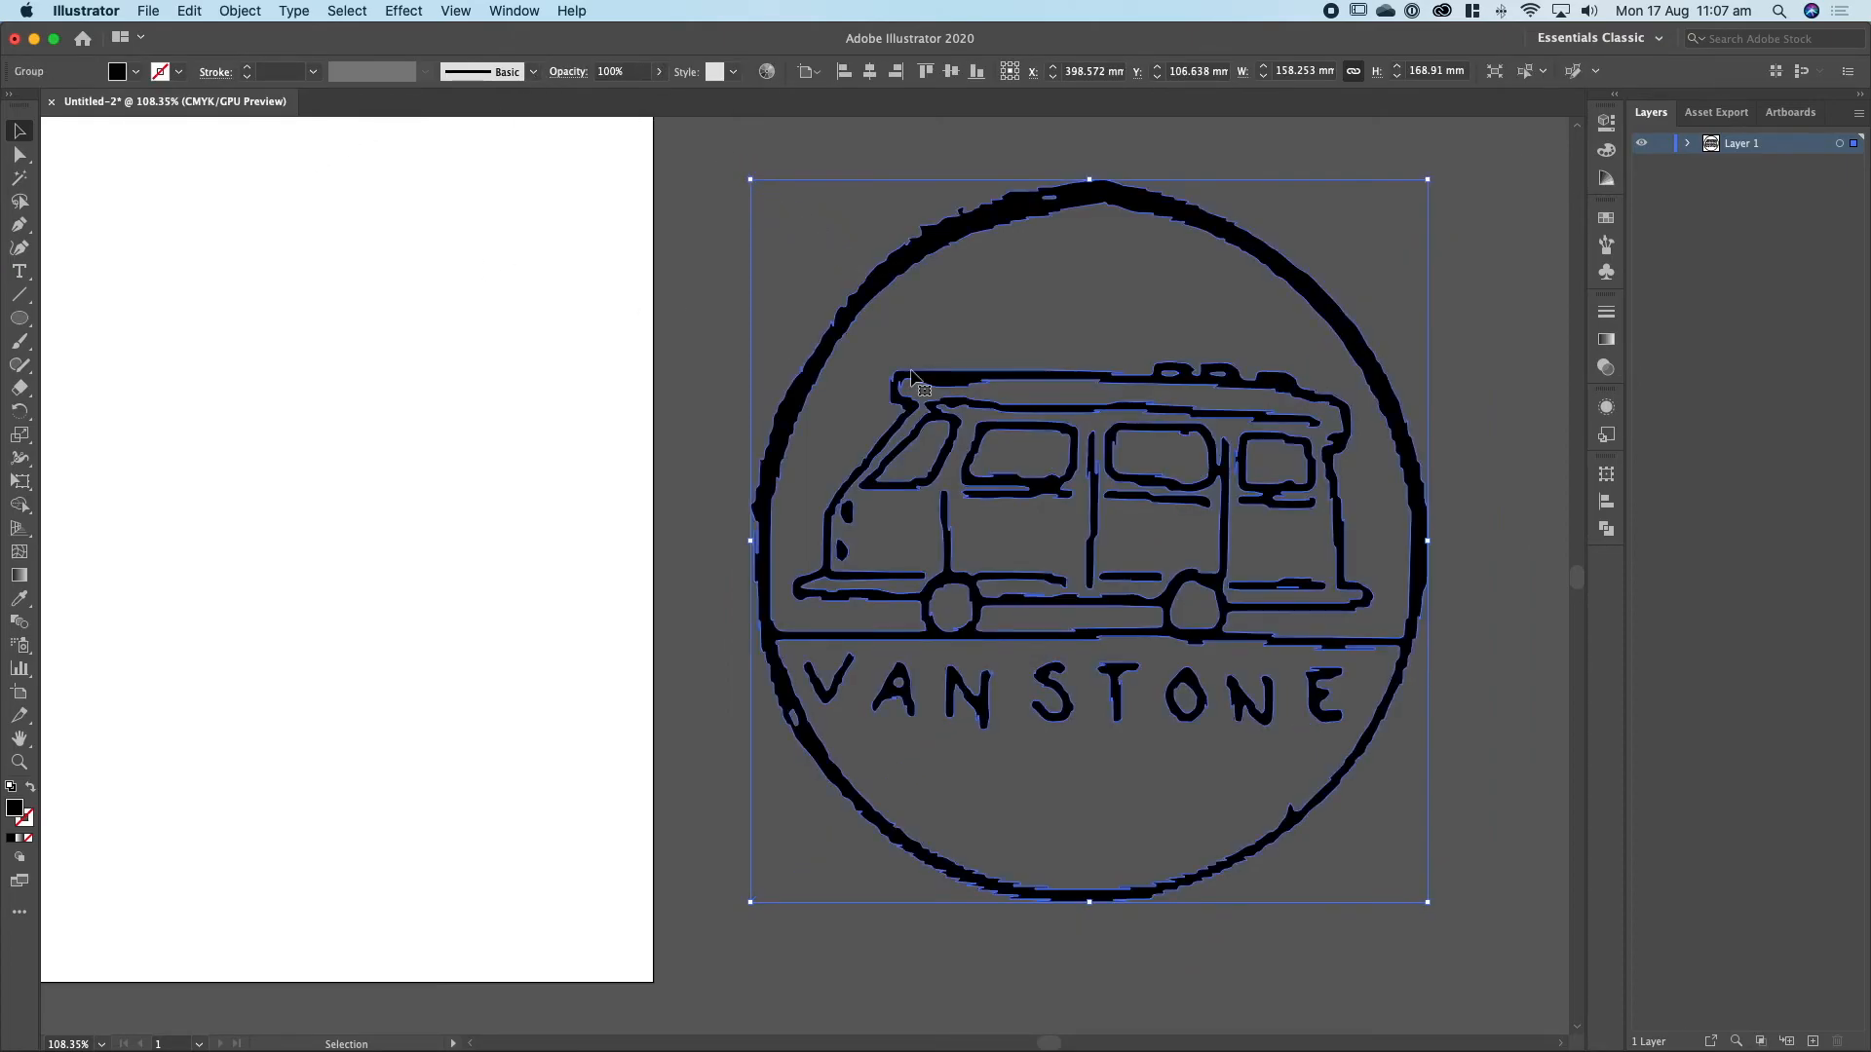
{"action": "mouse_move", "coordinate": [1040, 380]}
{"action": "left_mouse_down"}
{"action": "mouse_move", "coordinate": [273, 363]}
{"action": "mouse_move", "coordinate": [840, 365]}
{"action": "mouse_move", "coordinate": [576, 321]}
{"action": "mouse_move", "coordinate": [549, 350]}
{"action": "mouse_move", "coordinate": [627, 359]}
{"action": "mouse_move", "coordinate": [651, 393]}
{"action": "left_mouse_up"}
{"action": "left_click", "coordinate": [1041, 426]}
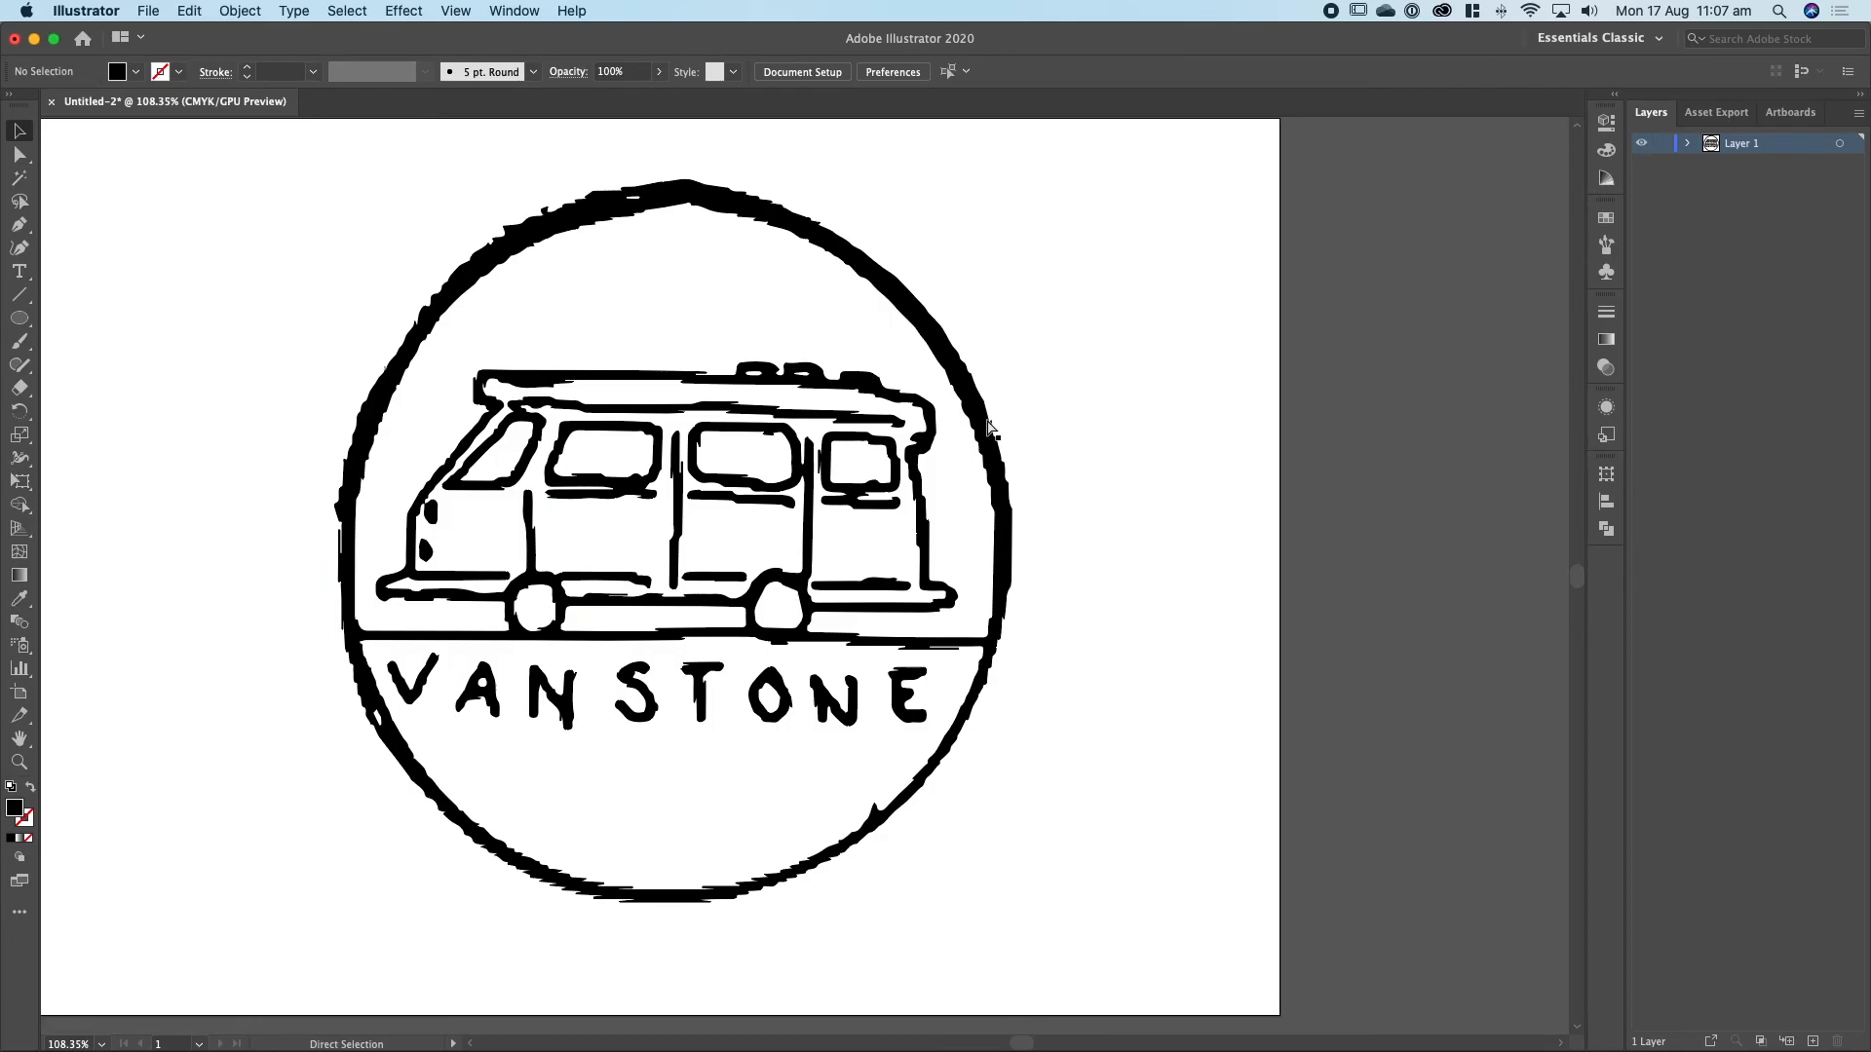
Switch to Photoshop to compare the original sketch with the traced logo, and return to Illustrator.
{"action": "key", "text": "super+Tab"}
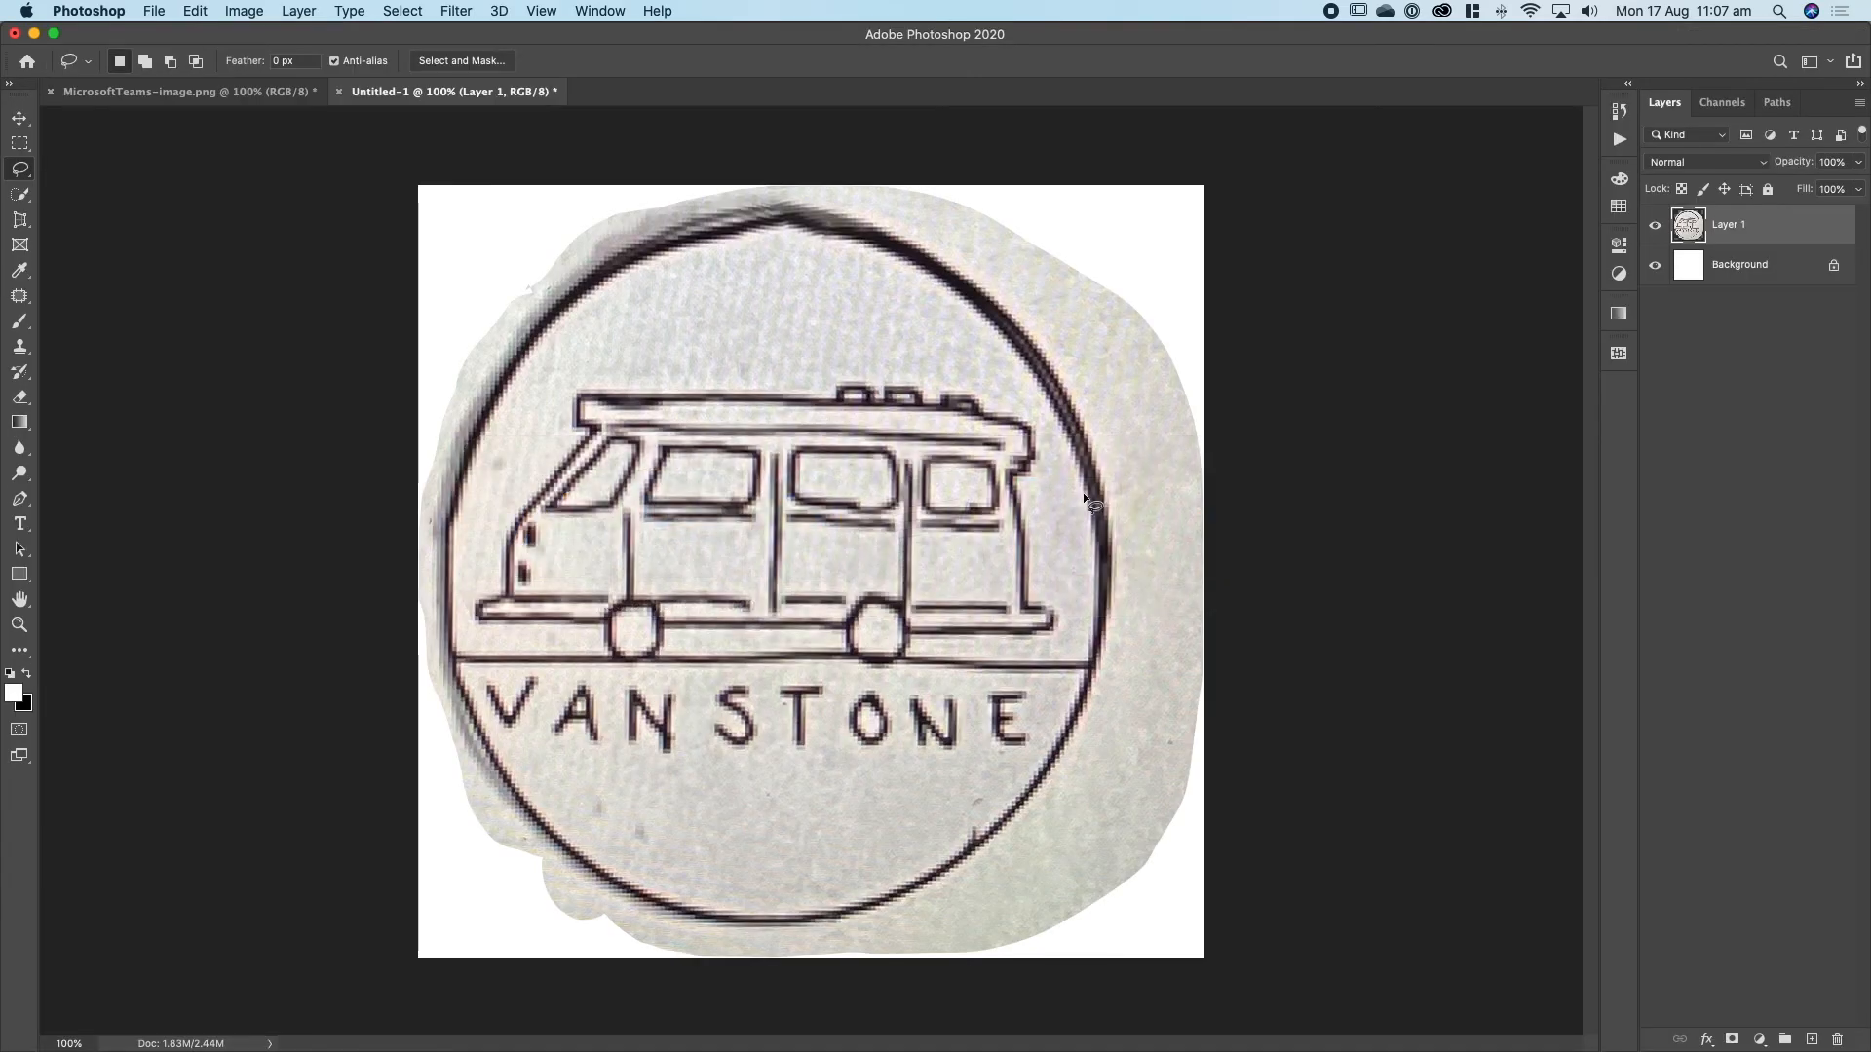
{"action": "key", "text": "super+Tab"}
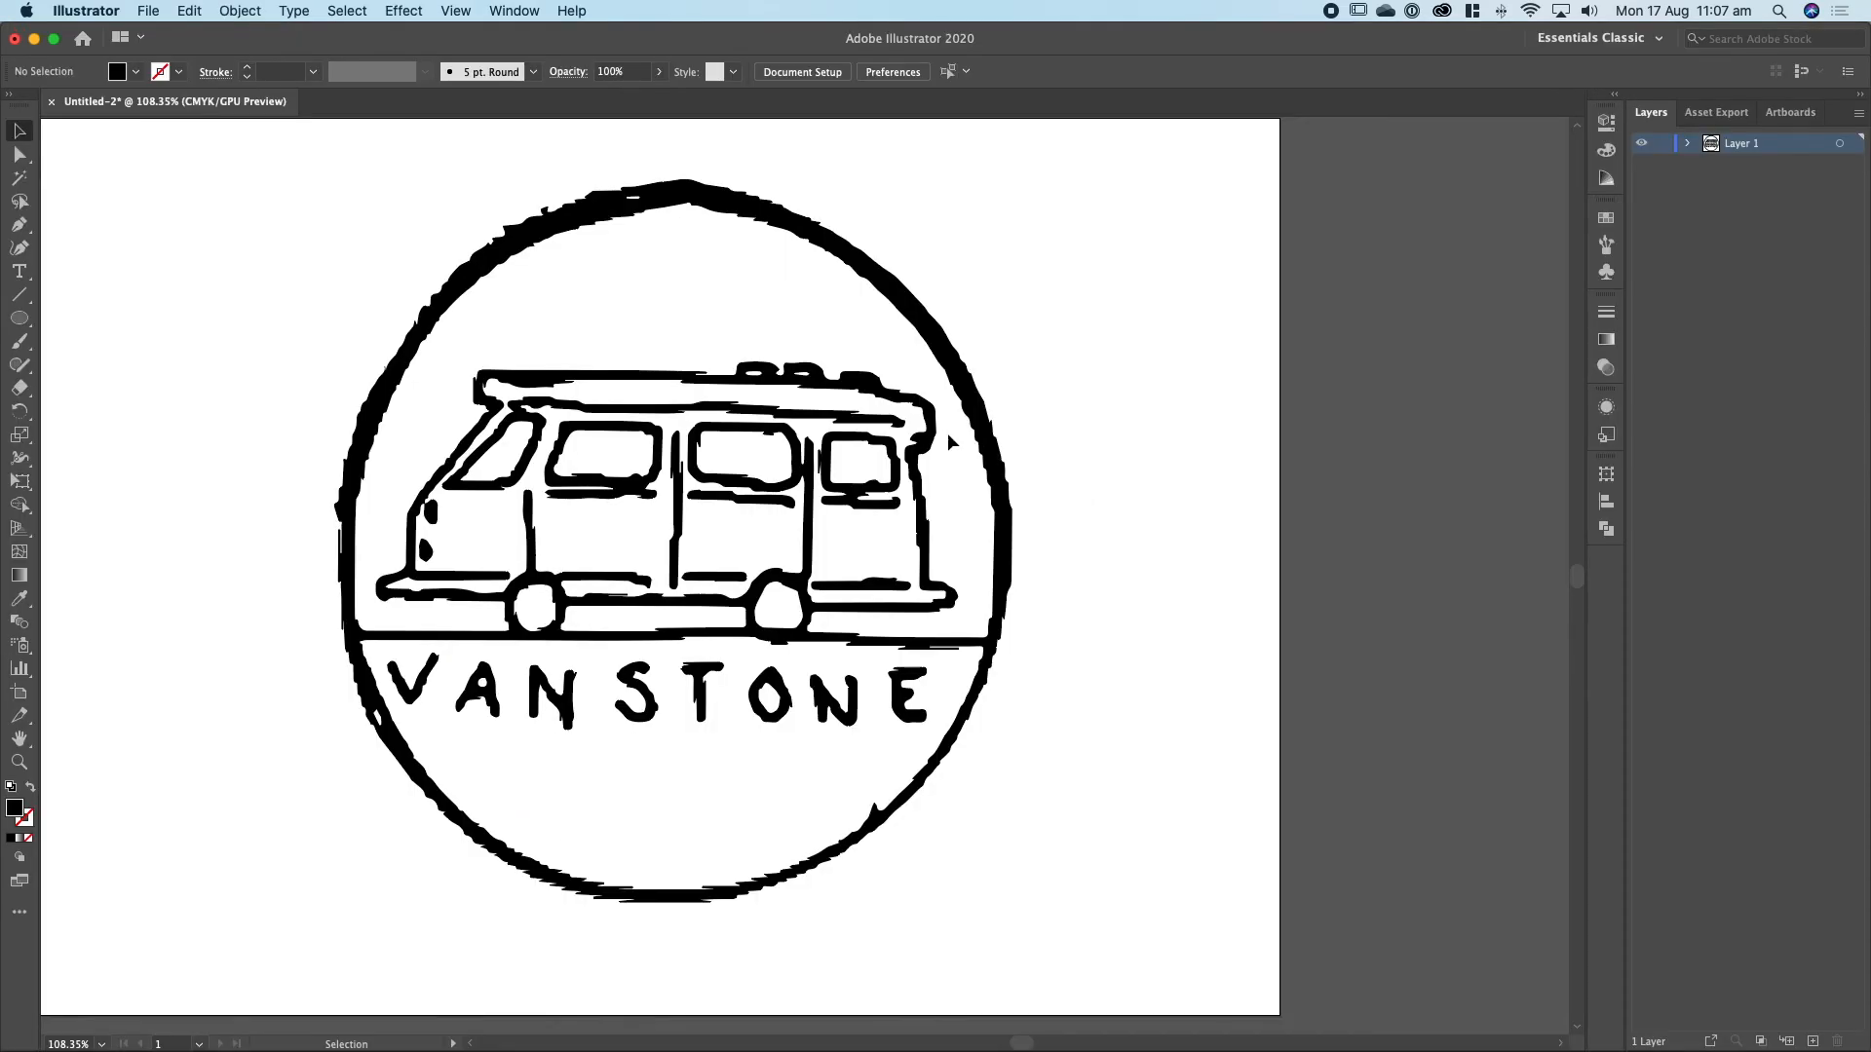
{"action": "left_click", "coordinate": [962, 379]}
{"action": "left_click", "coordinate": [738, 310]}
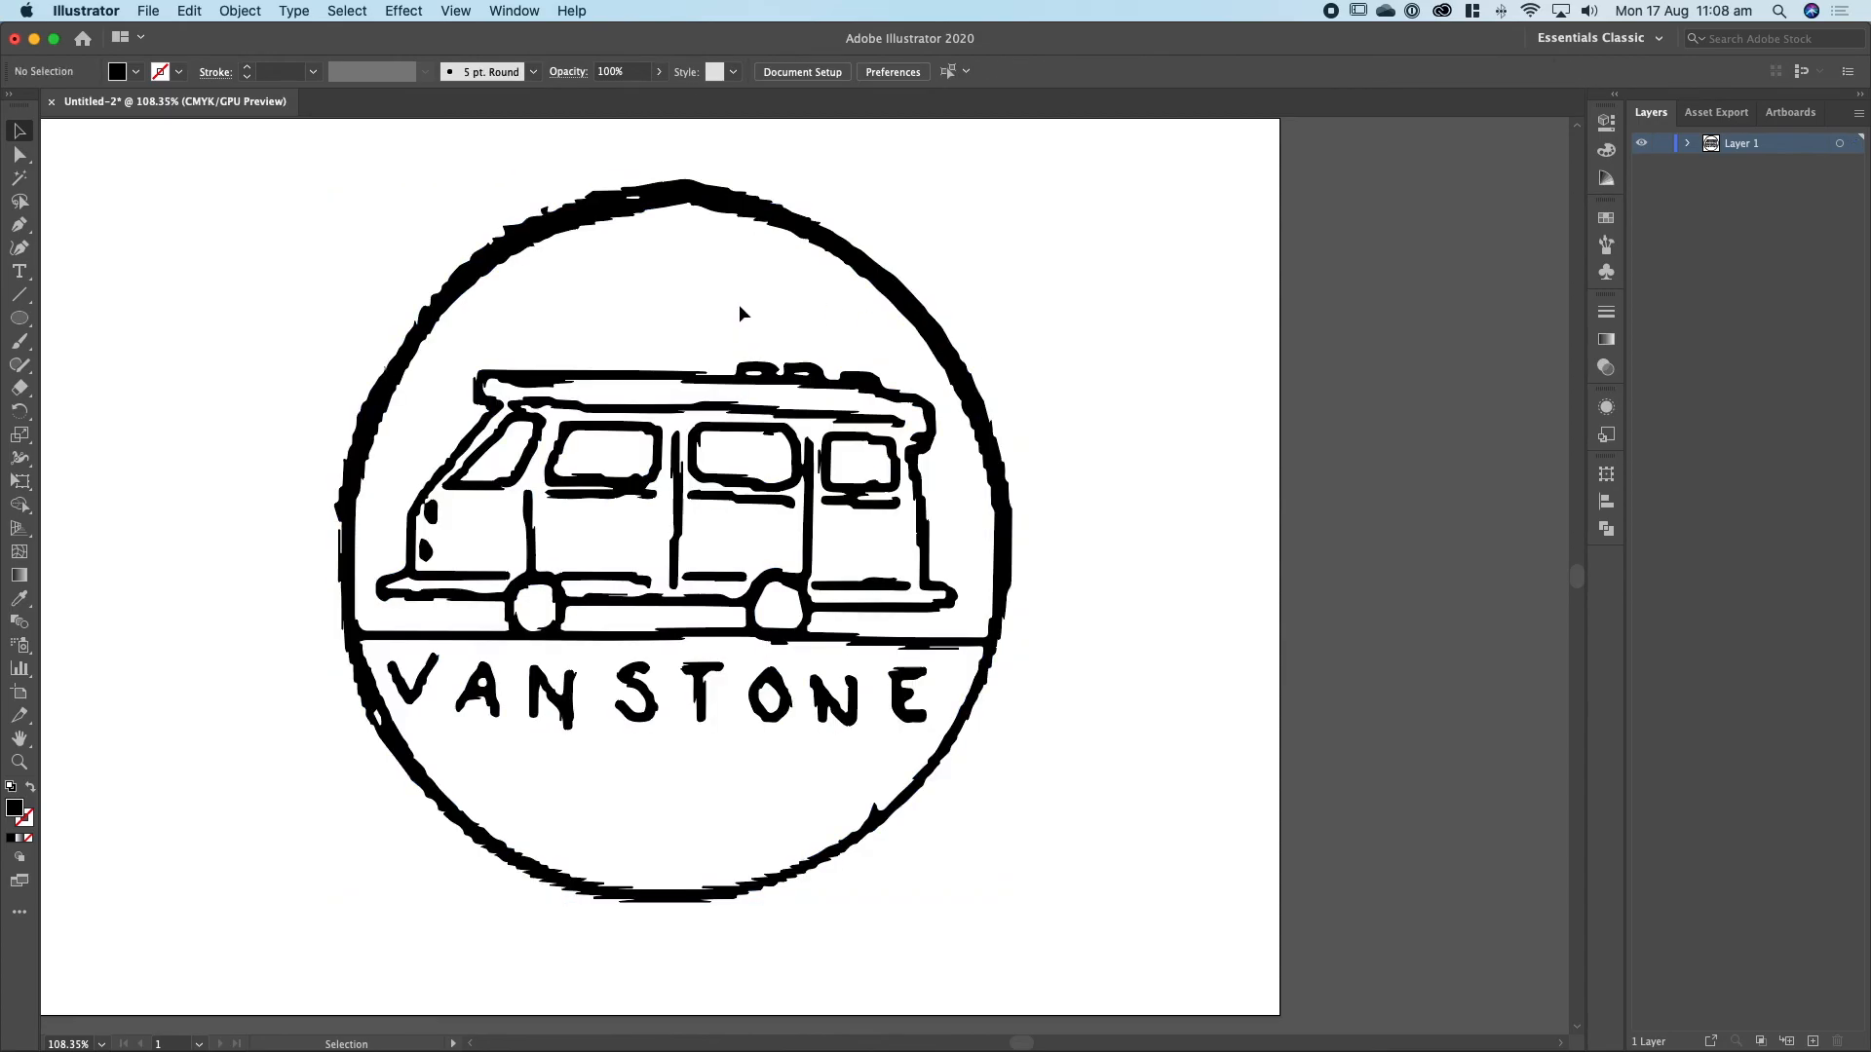